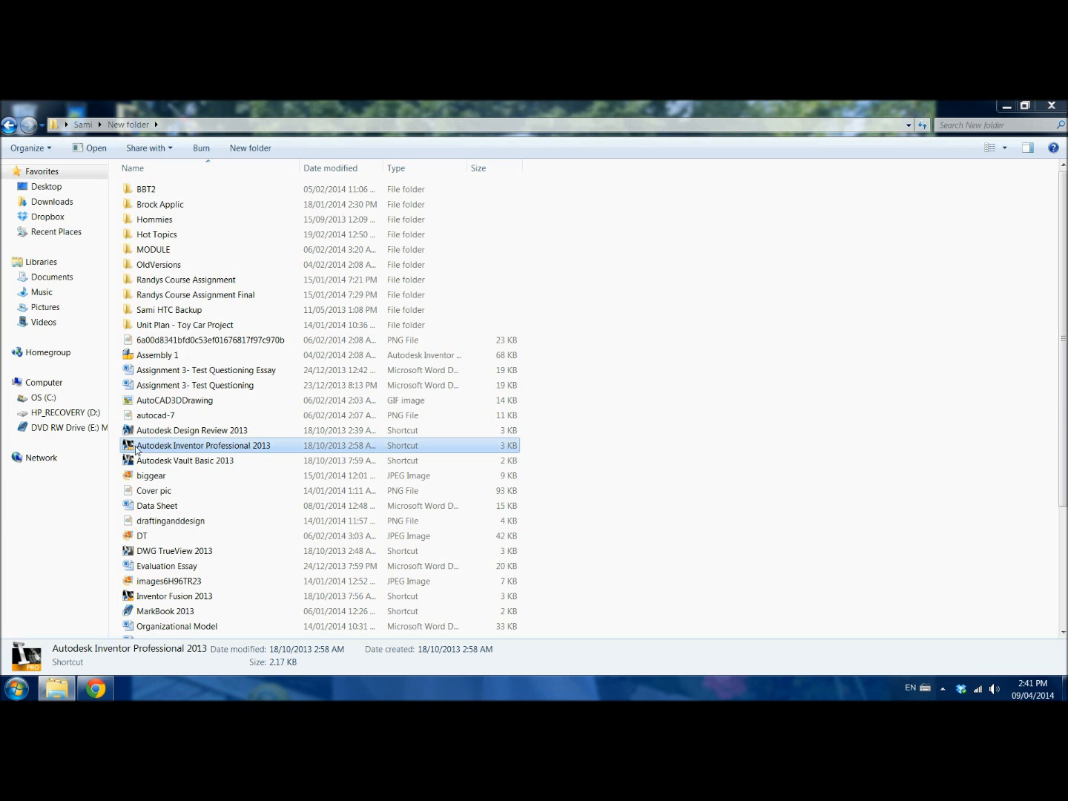
Step: Launch Autodesk Inventor Professional 2013 from the folder and close its welcome window
double_click(159, 446)
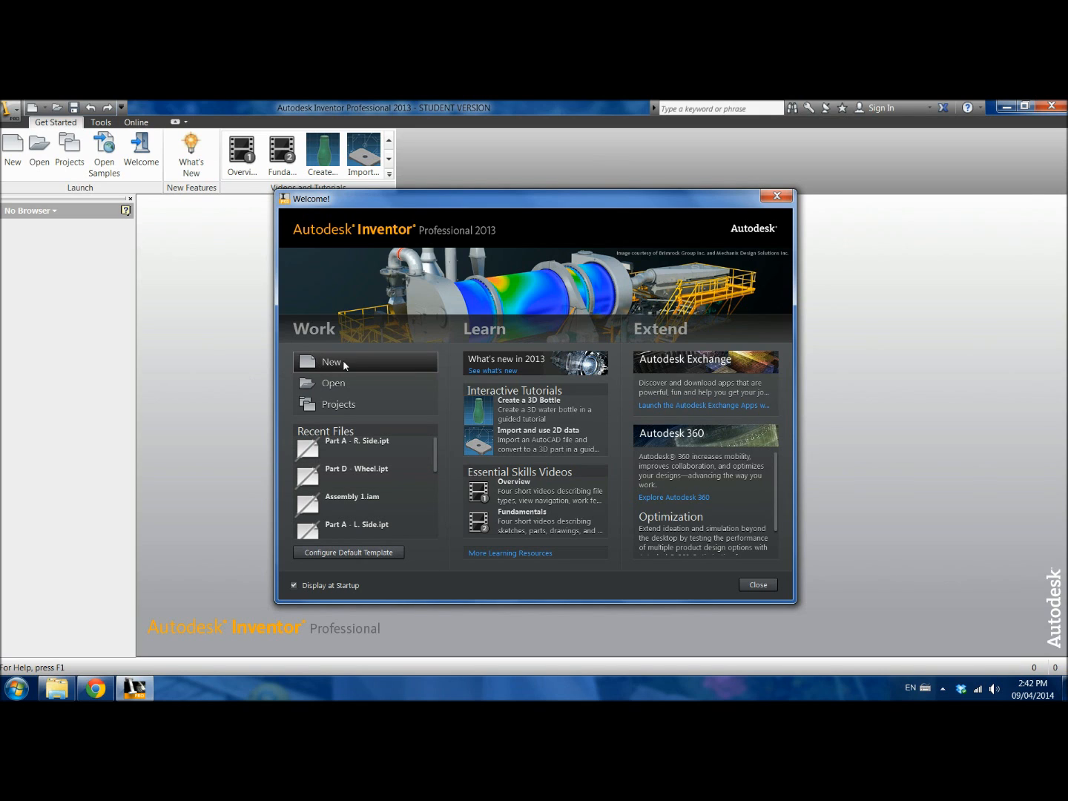
click(757, 585)
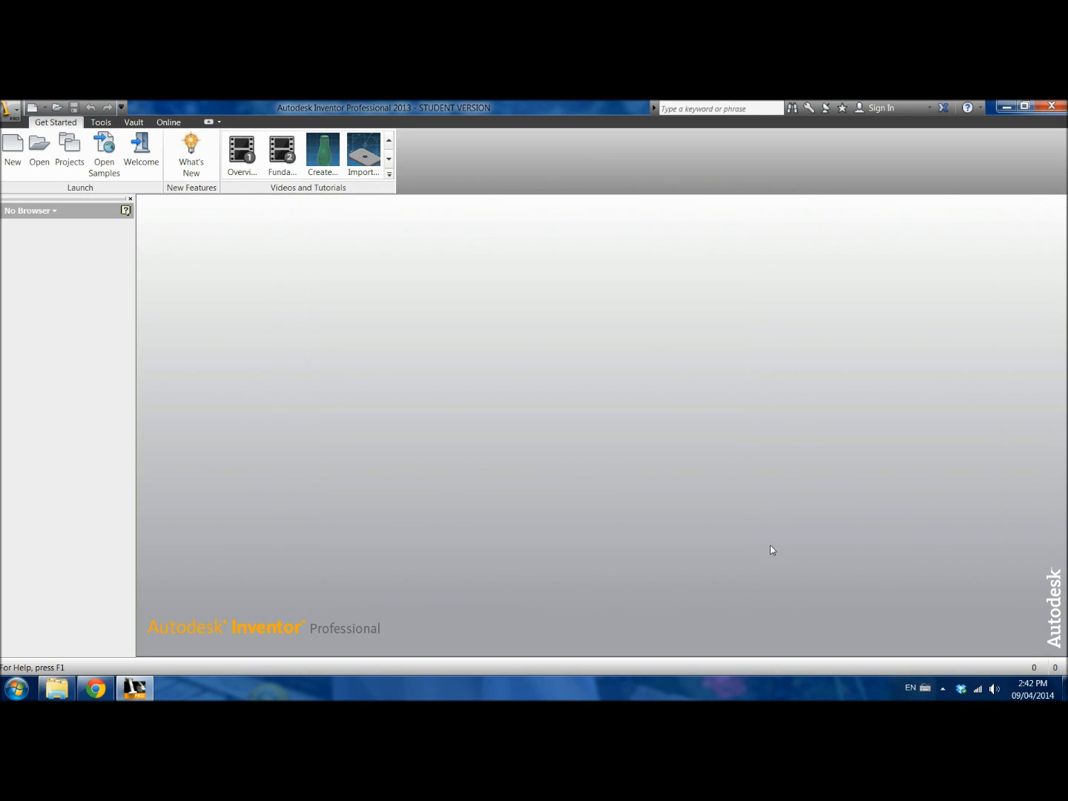
Step: Create a new part file from the English template Standard (in).ipt
click(14, 151)
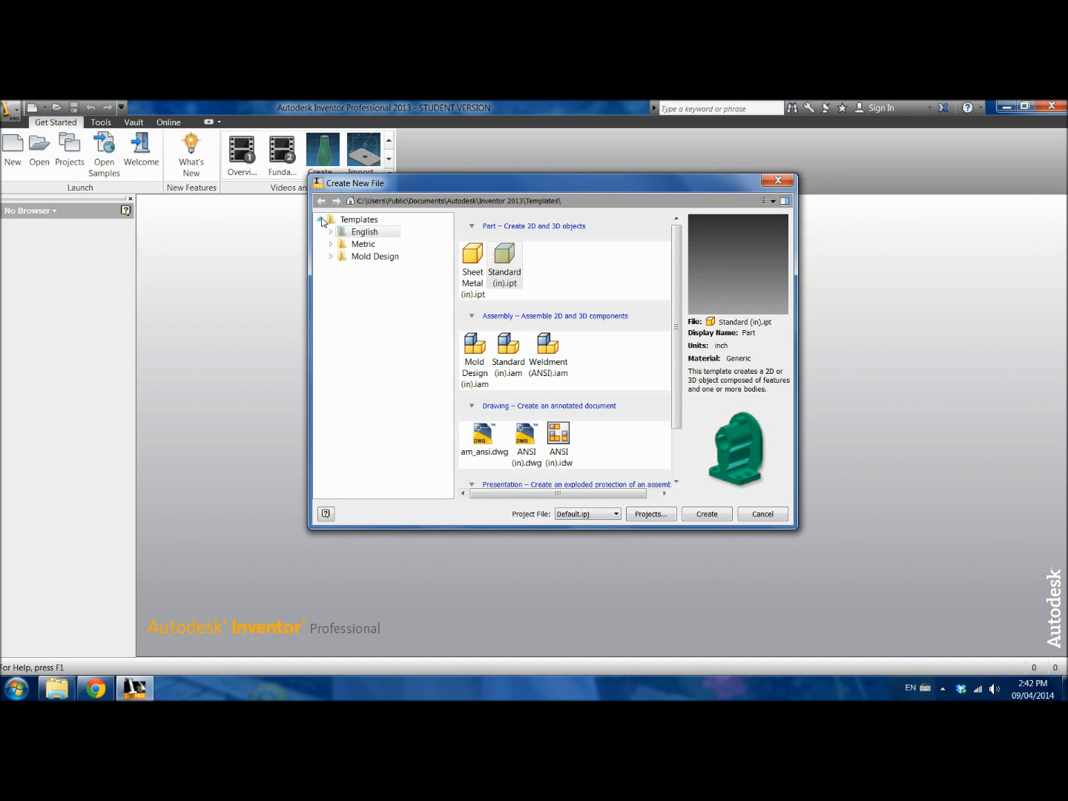
click(363, 232)
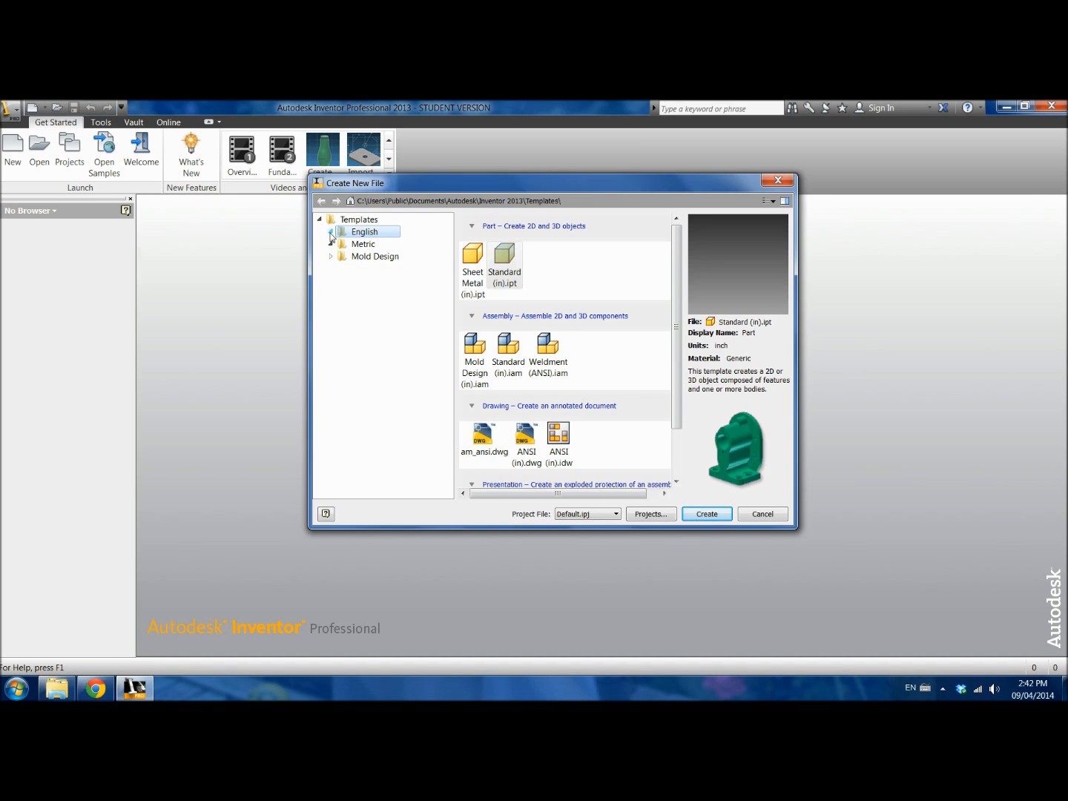
click(364, 245)
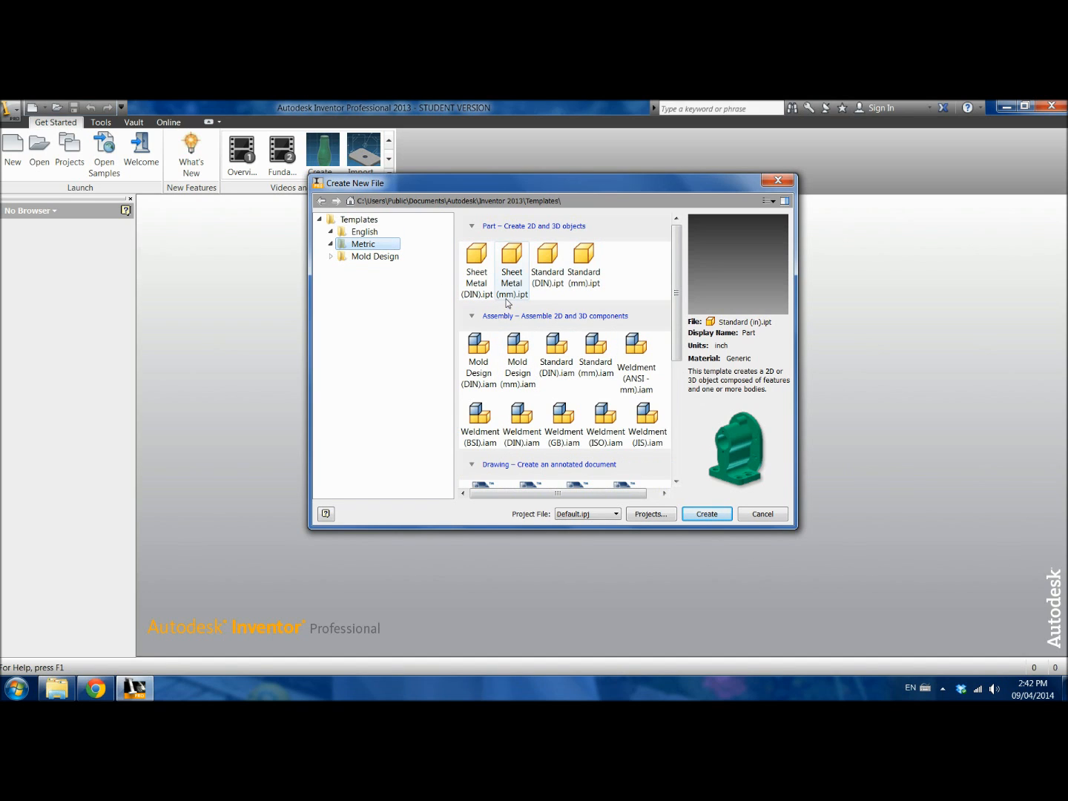
click(364, 233)
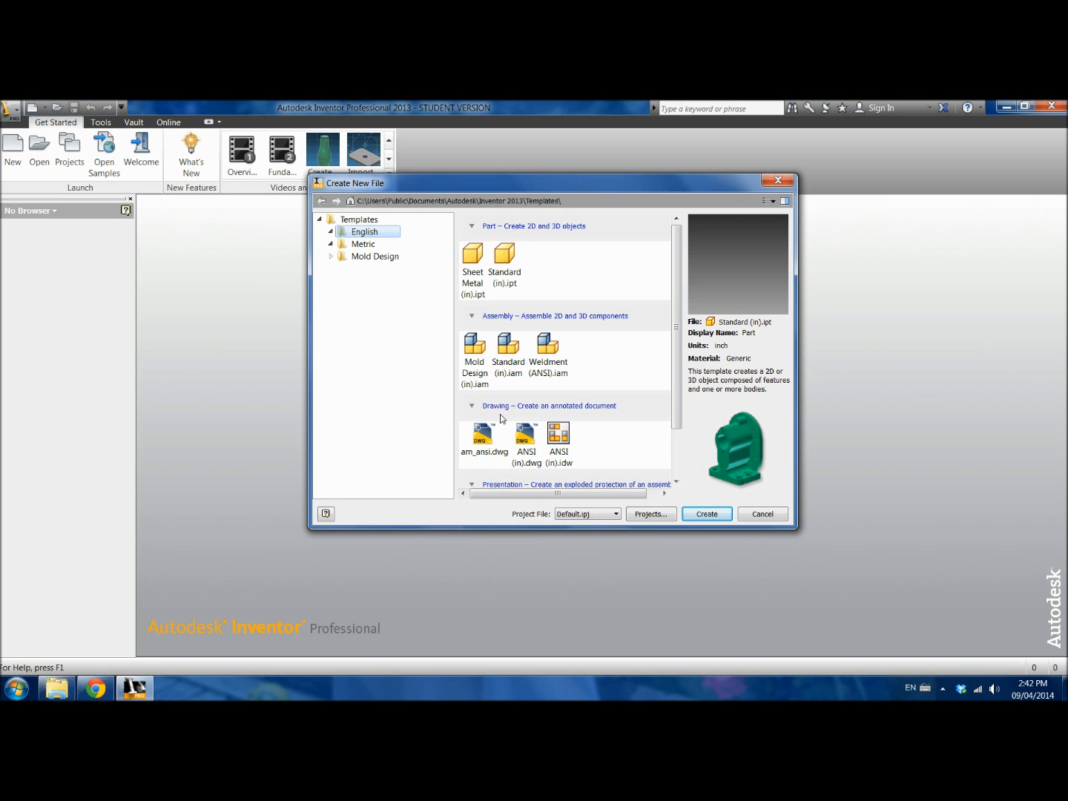
drag(677, 407, 656, 450)
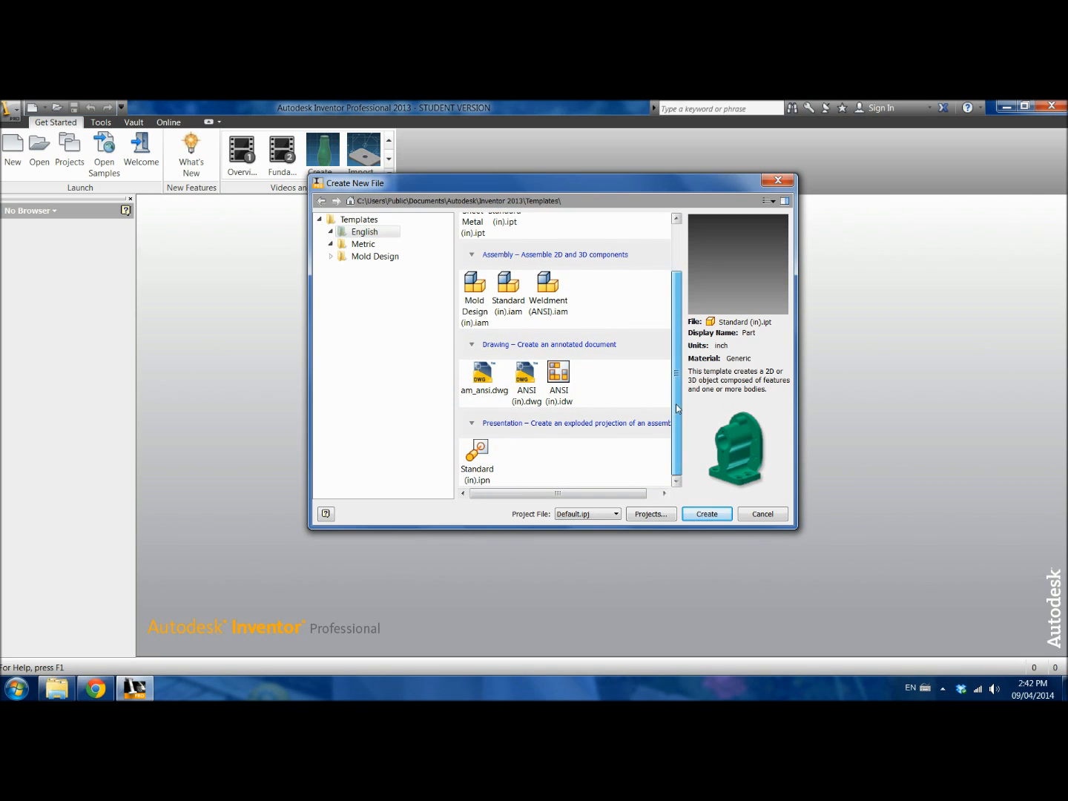
drag(677, 411, 675, 360)
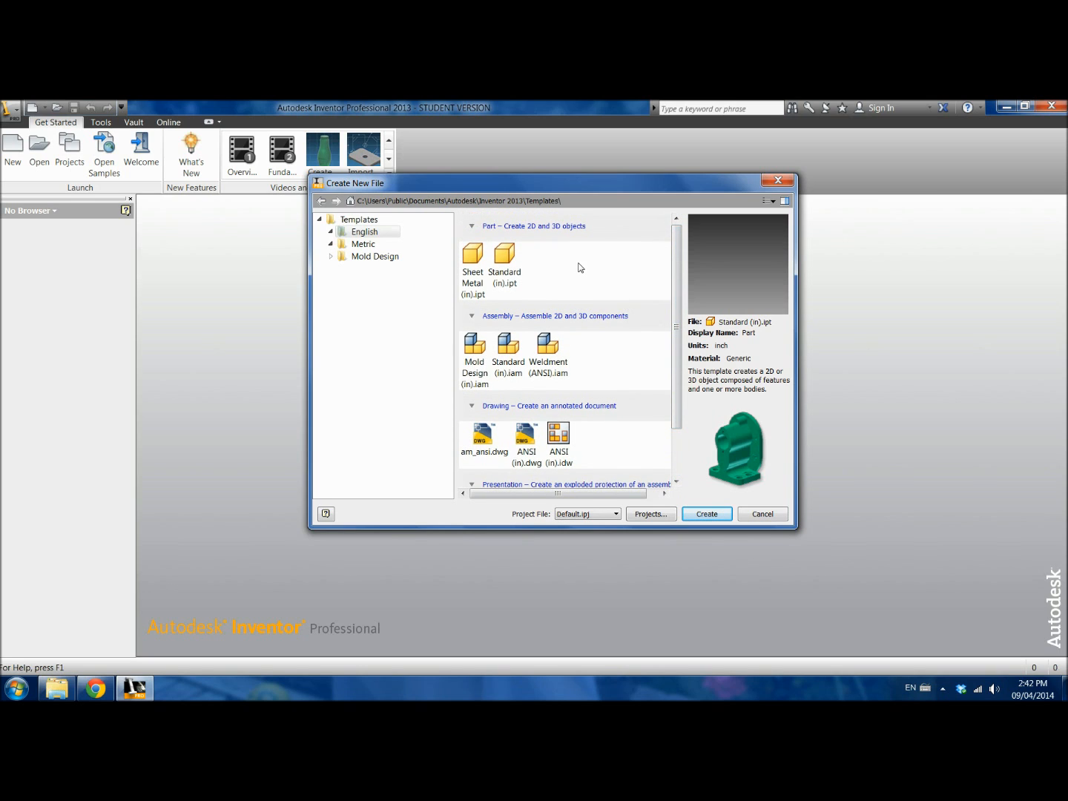
click(503, 267)
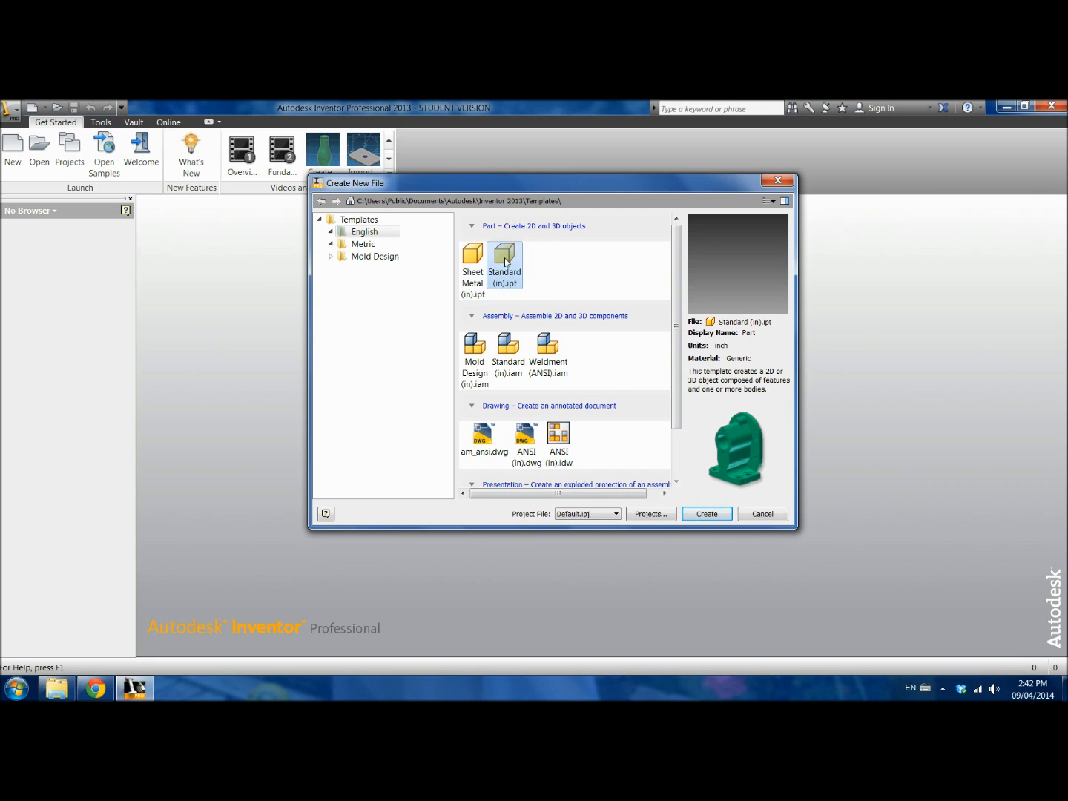
click(715, 515)
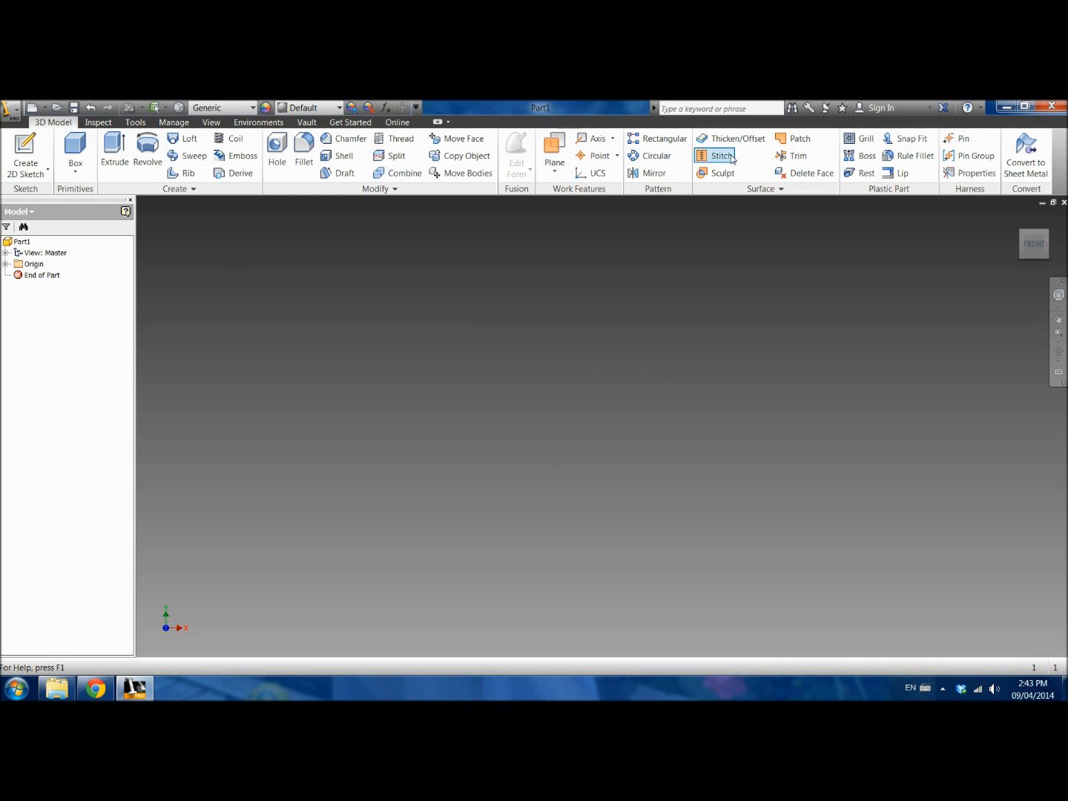
Step: Start a 2D sketch on the horizontal origin plane
click(41, 149)
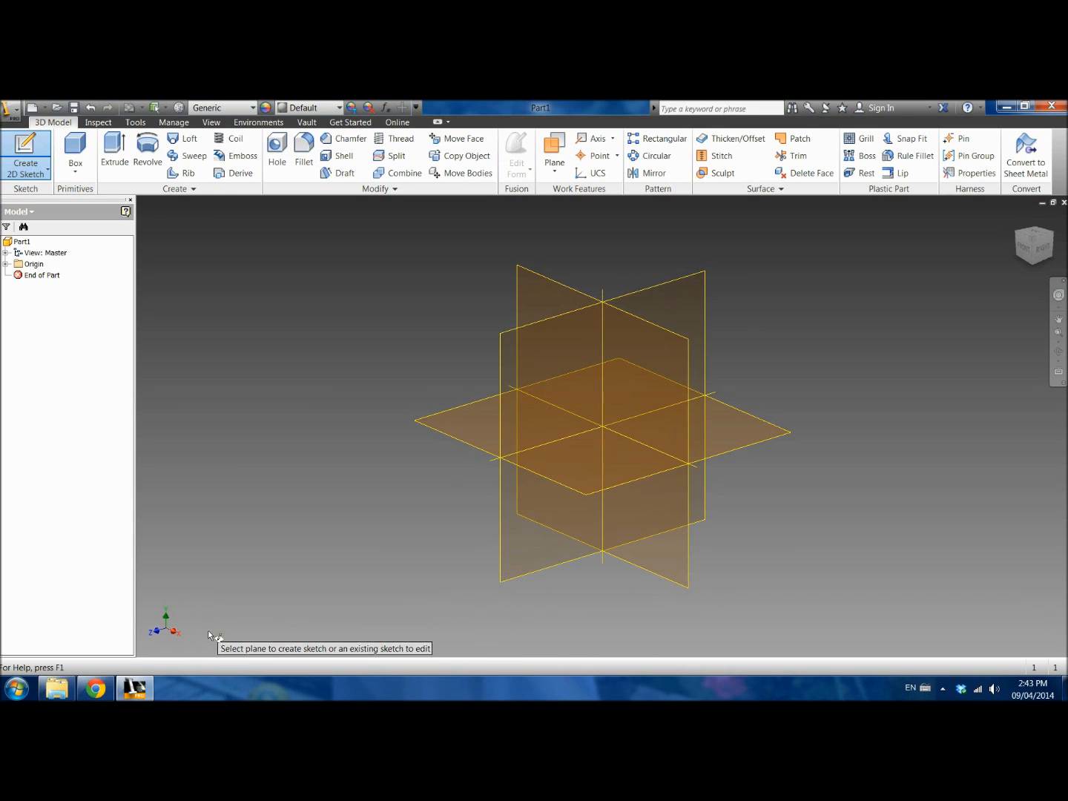
click(464, 419)
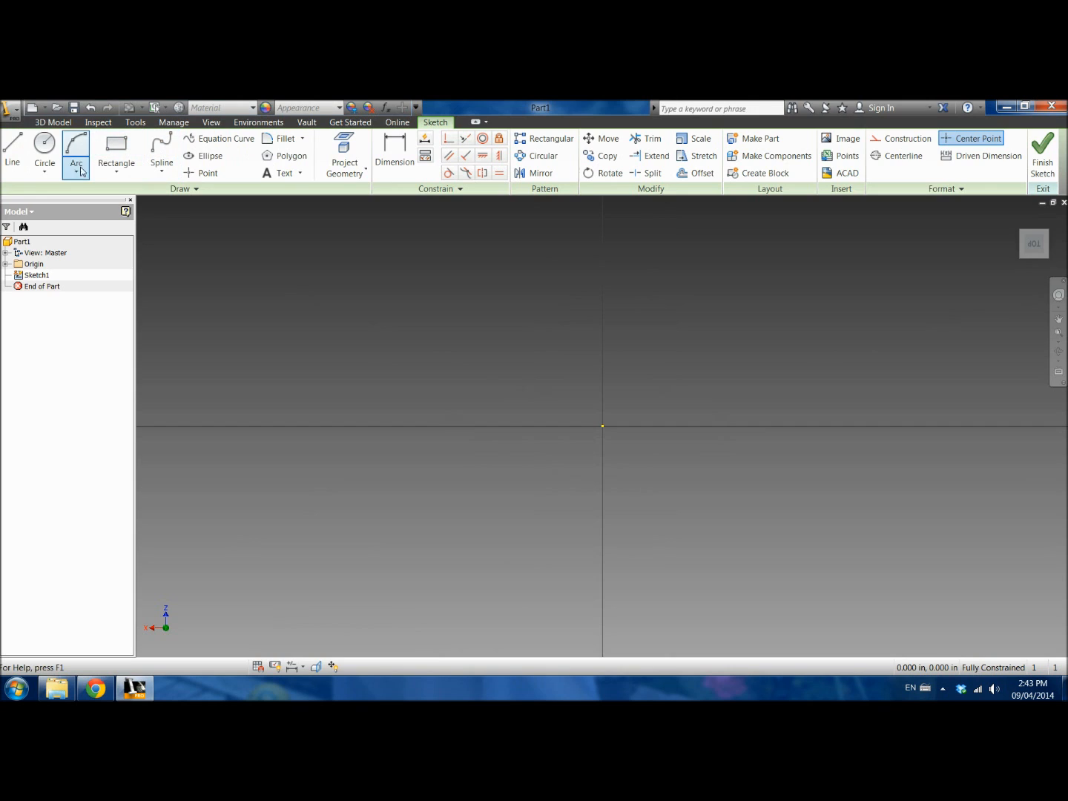
click(44, 170)
click(77, 172)
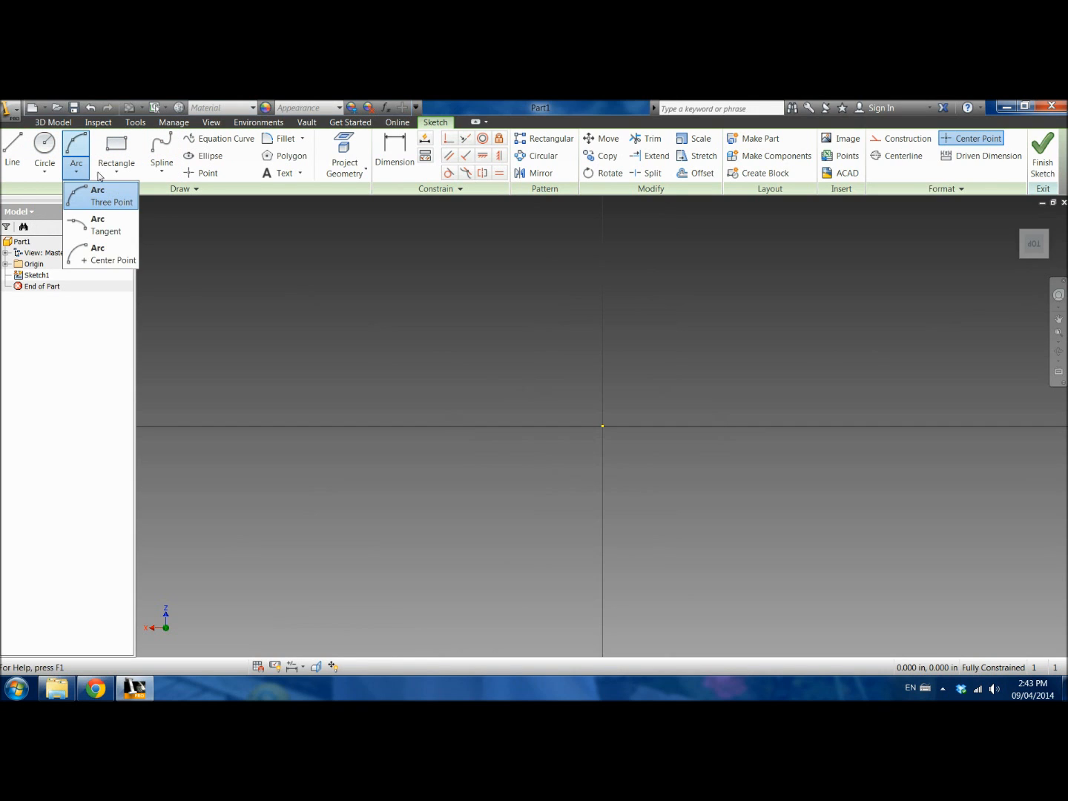
click(114, 172)
click(160, 171)
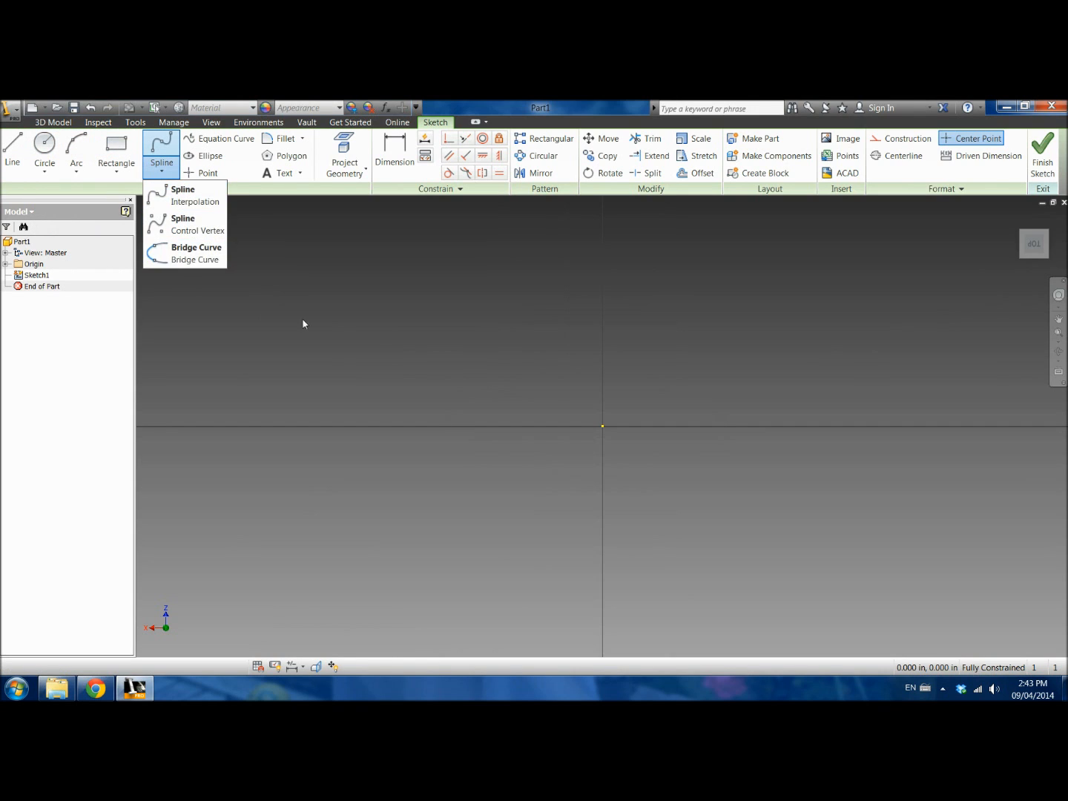
click(357, 294)
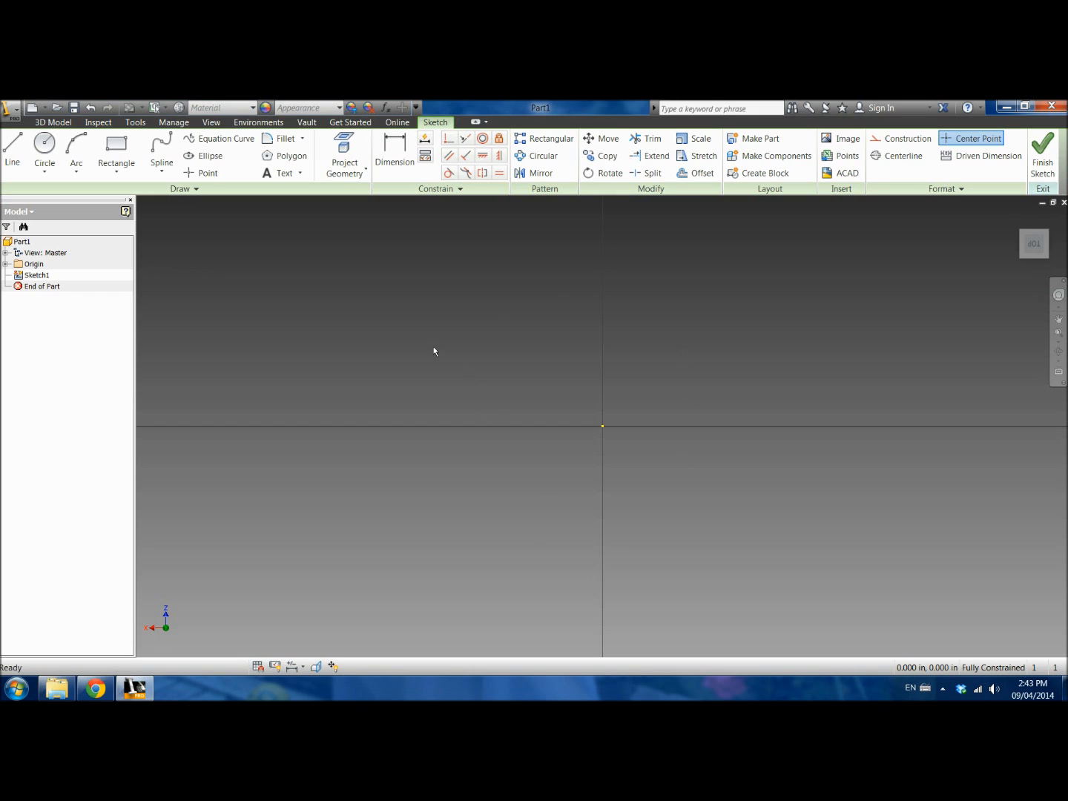
Step: Sketch a two-point rectangle about 1 in wide and 0.475 in high, enclosing the origin
click(114, 148)
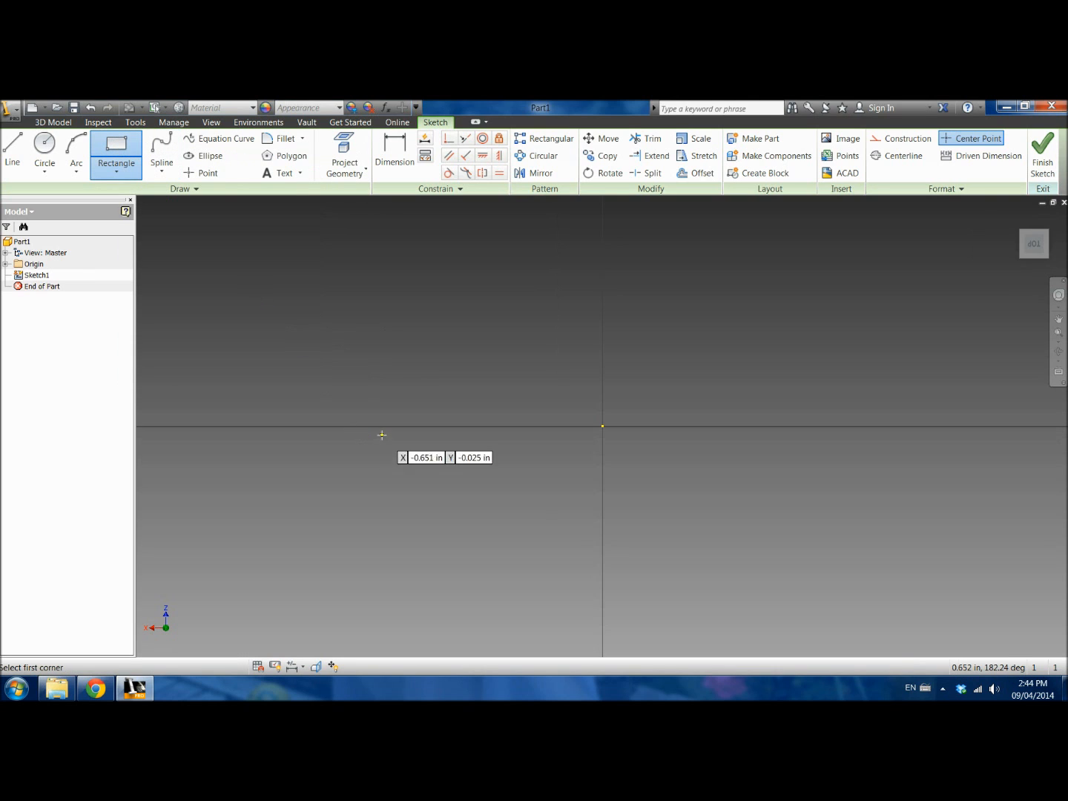
click(435, 511)
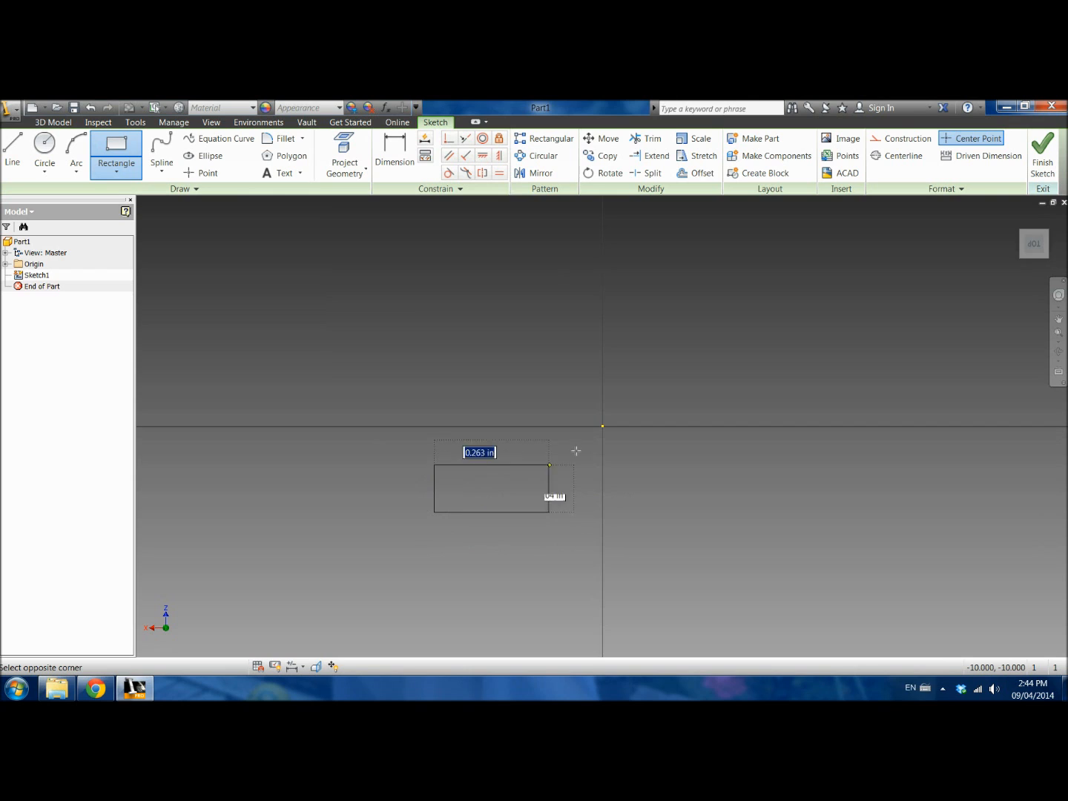
click(774, 350)
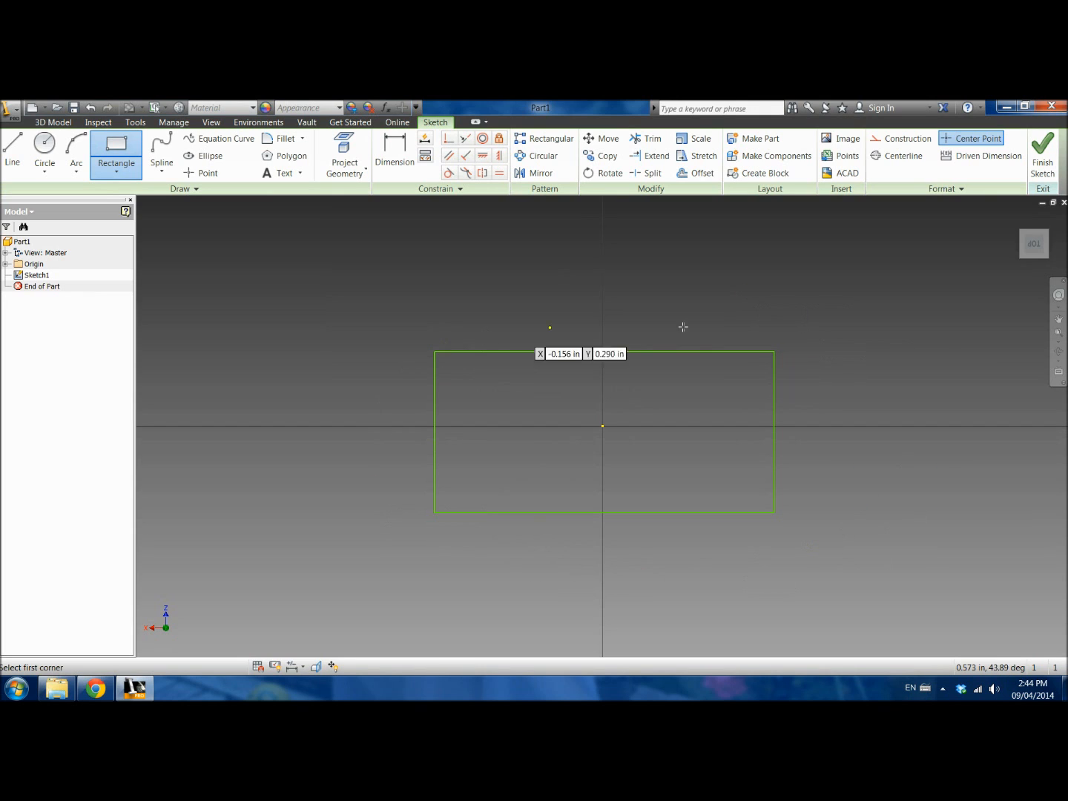
Step: Dimension the rectangle's top edge and left edge, placing the dimensions outside the shape
click(397, 152)
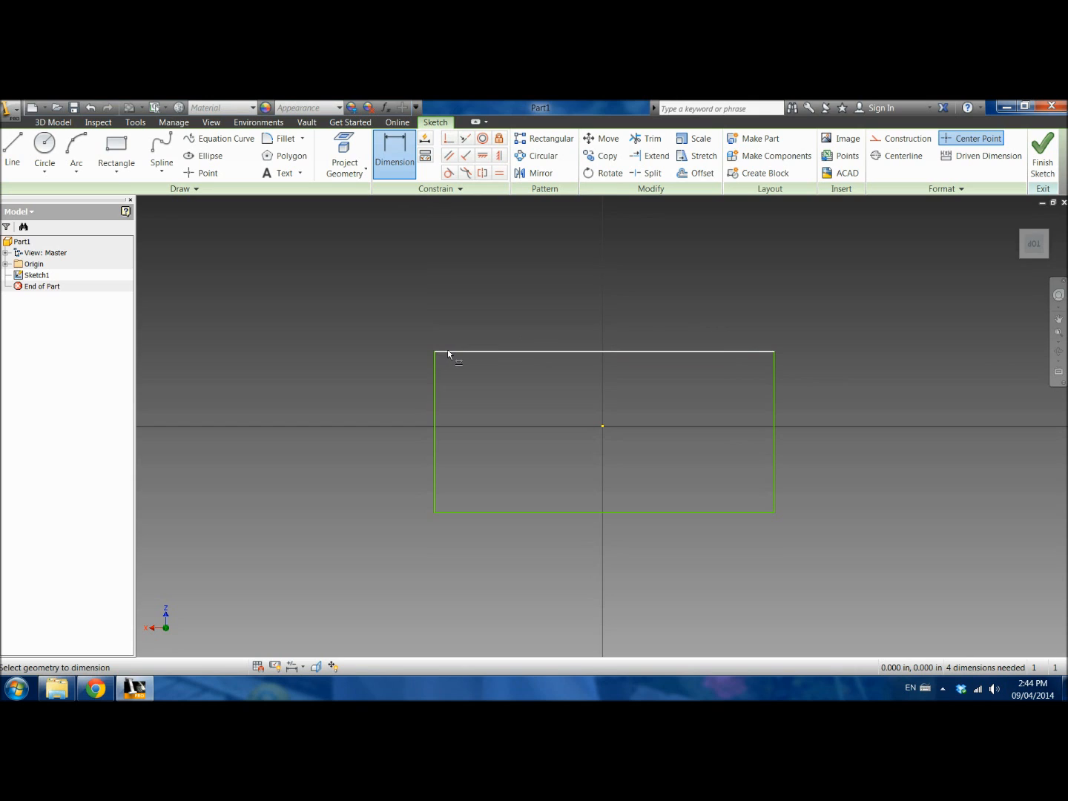
click(561, 356)
click(591, 317)
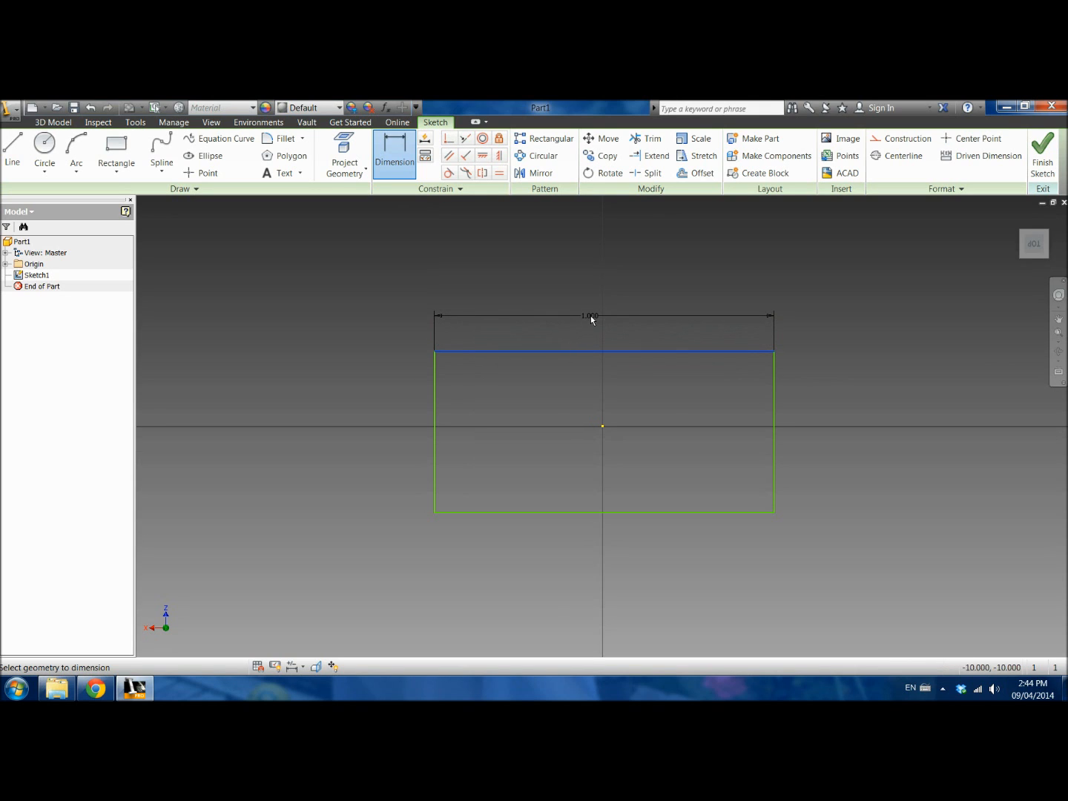
click(434, 412)
click(397, 416)
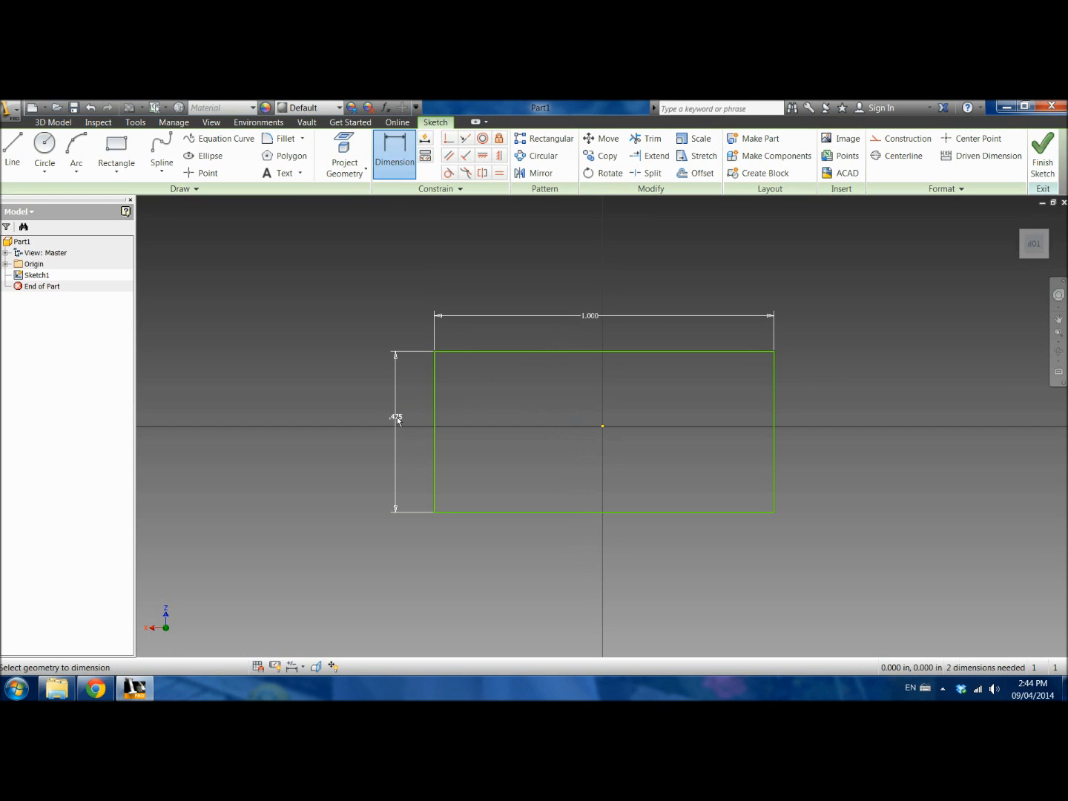
Step: Set the rectangle's width dimension to 1 in
double_click(594, 317)
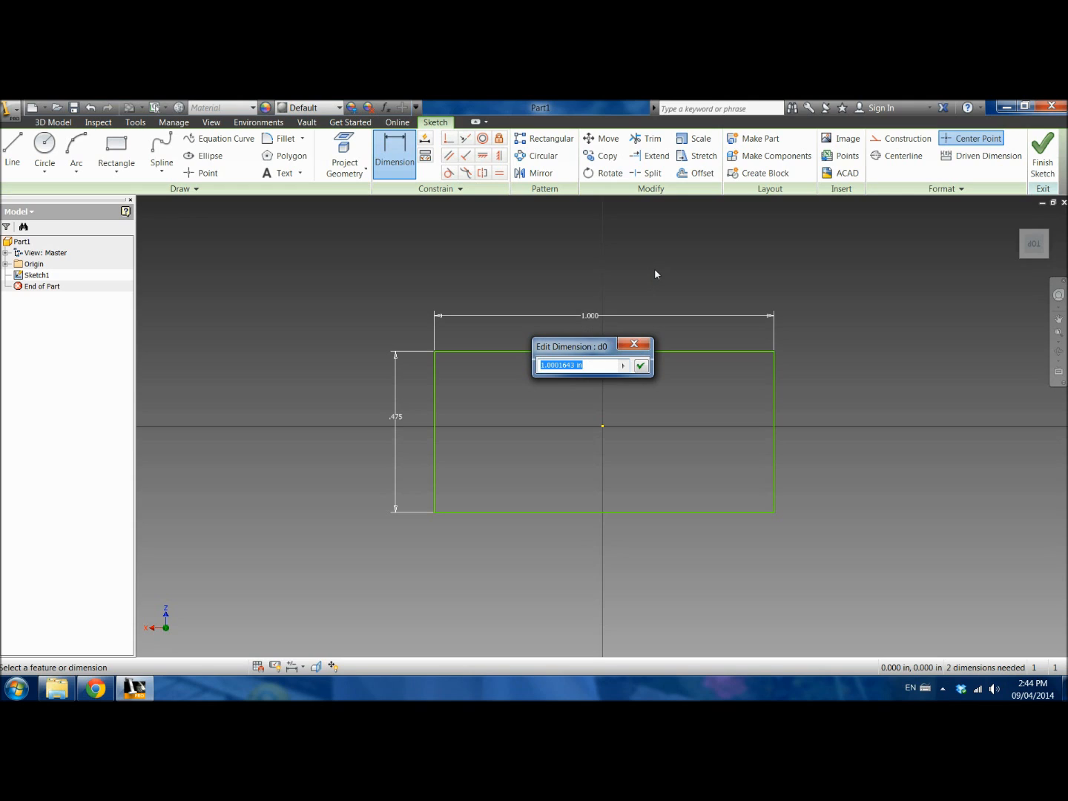
text(1)
click(643, 366)
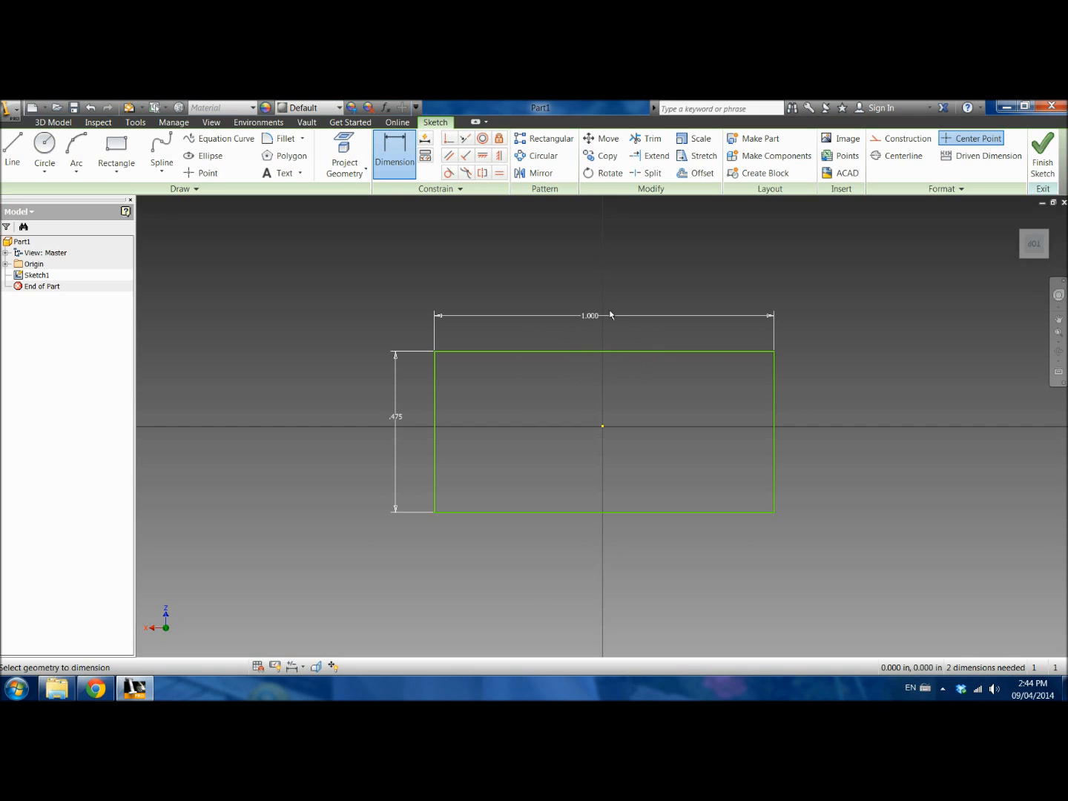
Step: Set the rectangle's height dimension to 0.5 in and finish the sketch
click(397, 419)
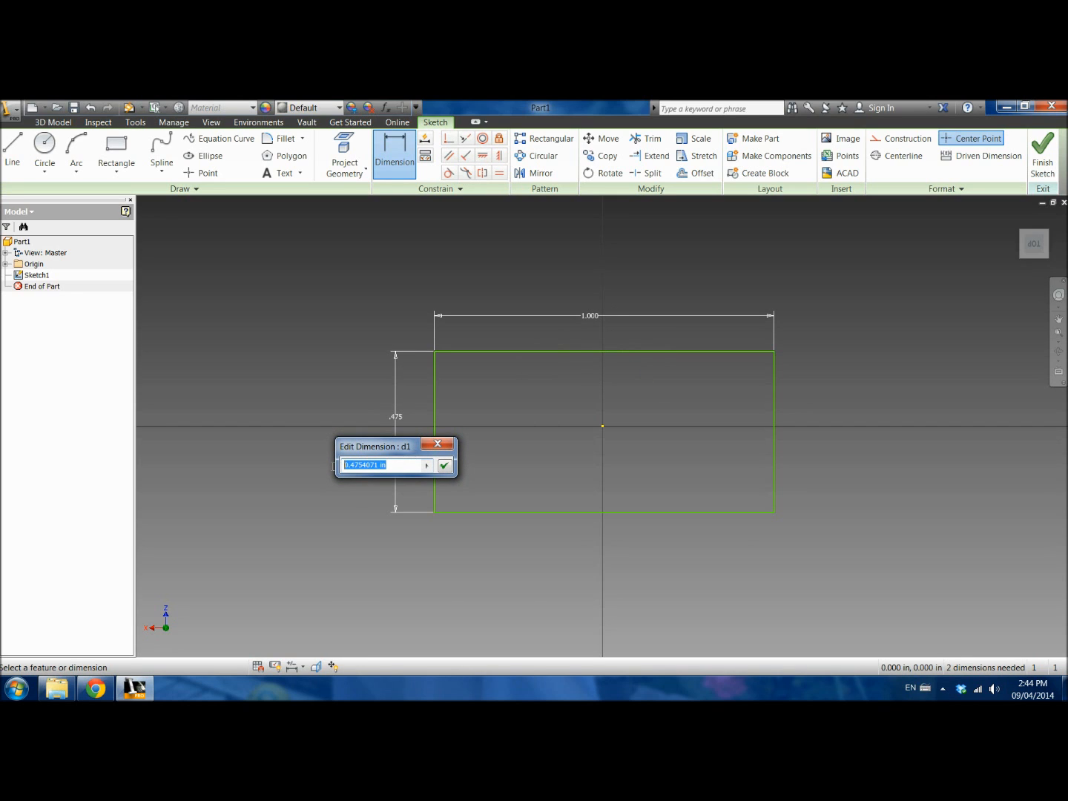
text(.5)
text(/4)
click(444, 465)
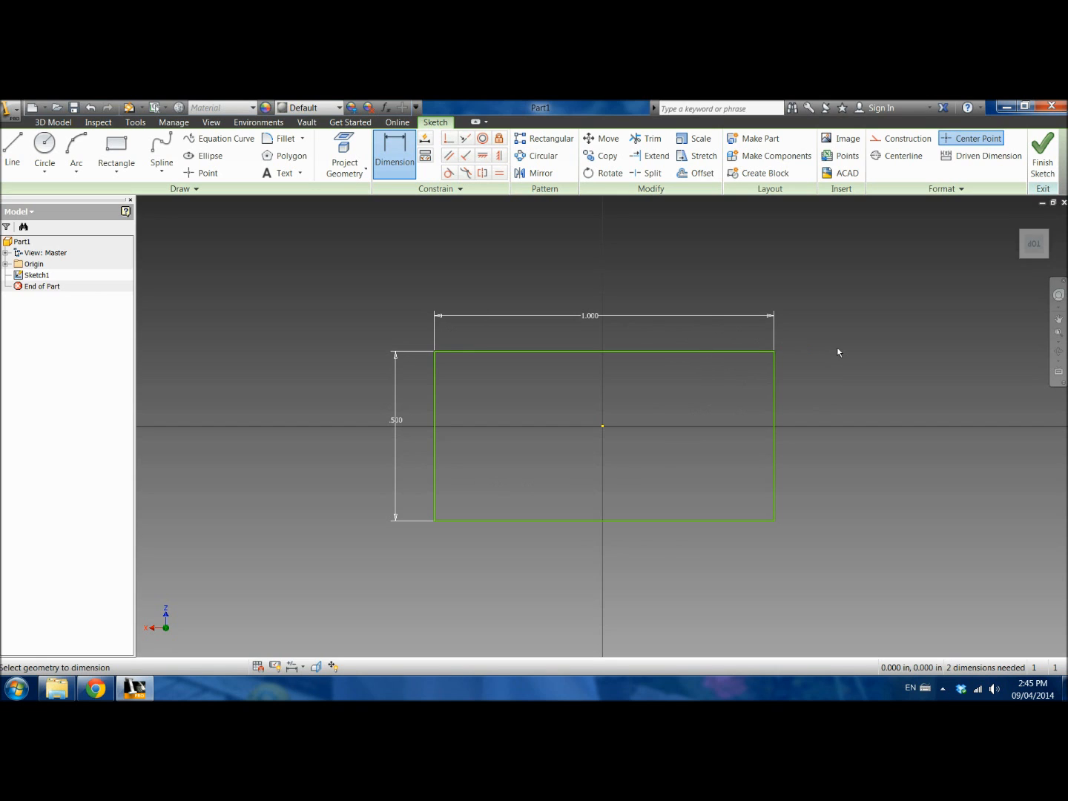
click(1045, 165)
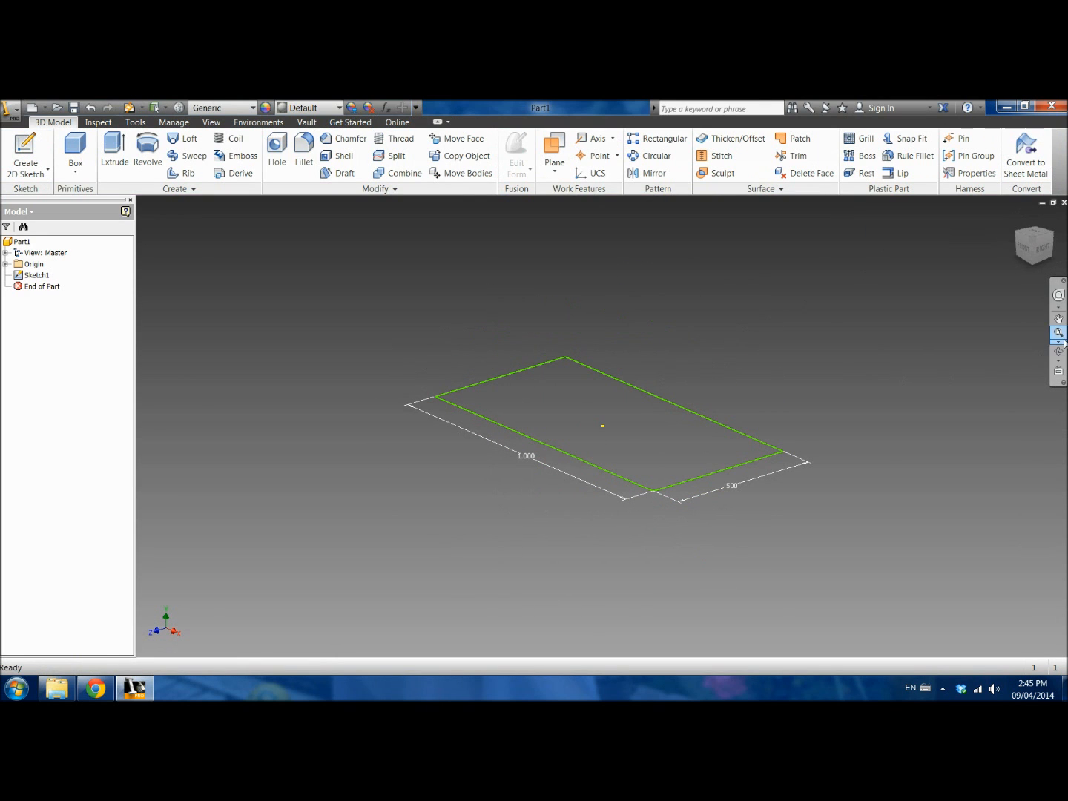
Step: Start an Extrude of the rectangle profile as a solid with a distance of 1/4 in
click(1058, 354)
mouse_move(665, 461)
mouse_down()
mouse_move(698, 312)
mouse_move(689, 445)
mouse_move(708, 397)
mouse_move(708, 463)
mouse_move(696, 482)
mouse_up()
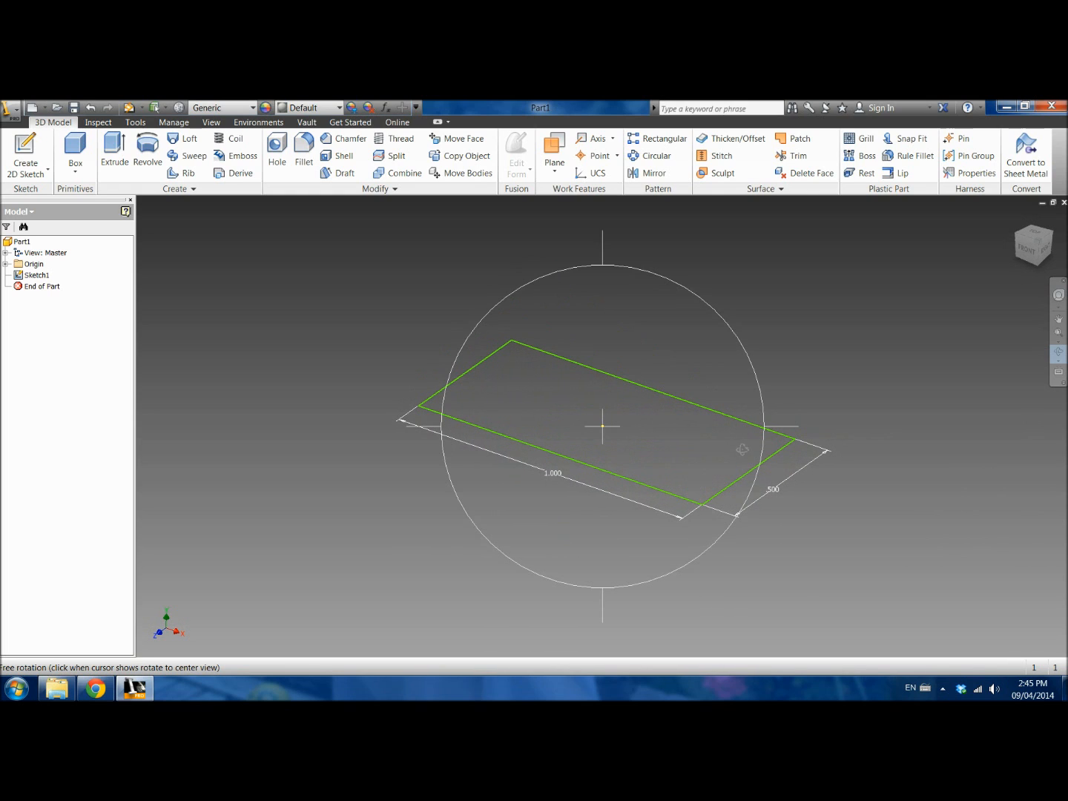
right_click(829, 350)
click(866, 349)
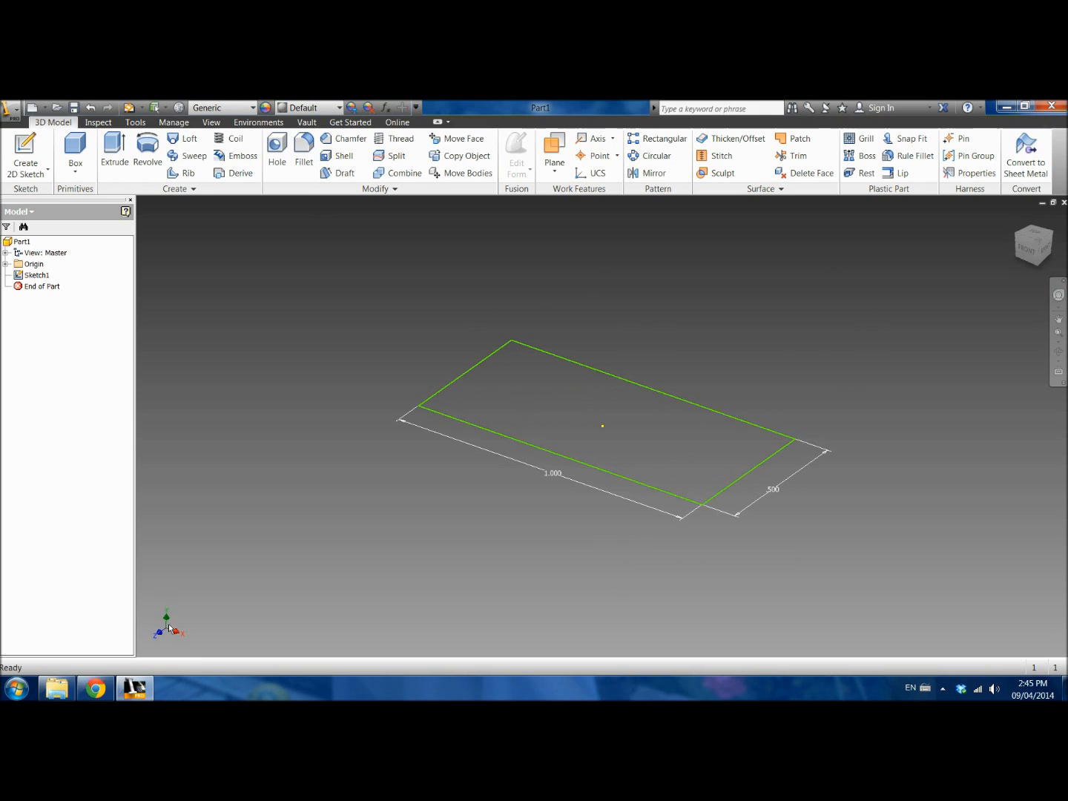
click(115, 149)
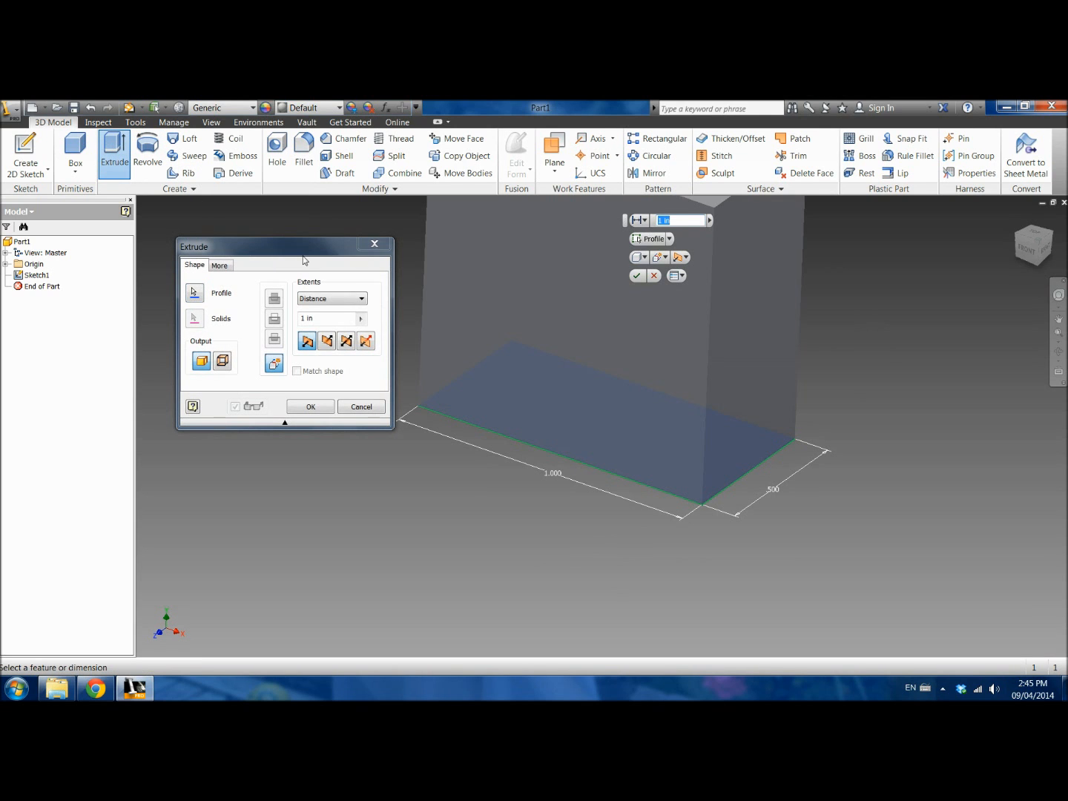
click(318, 318)
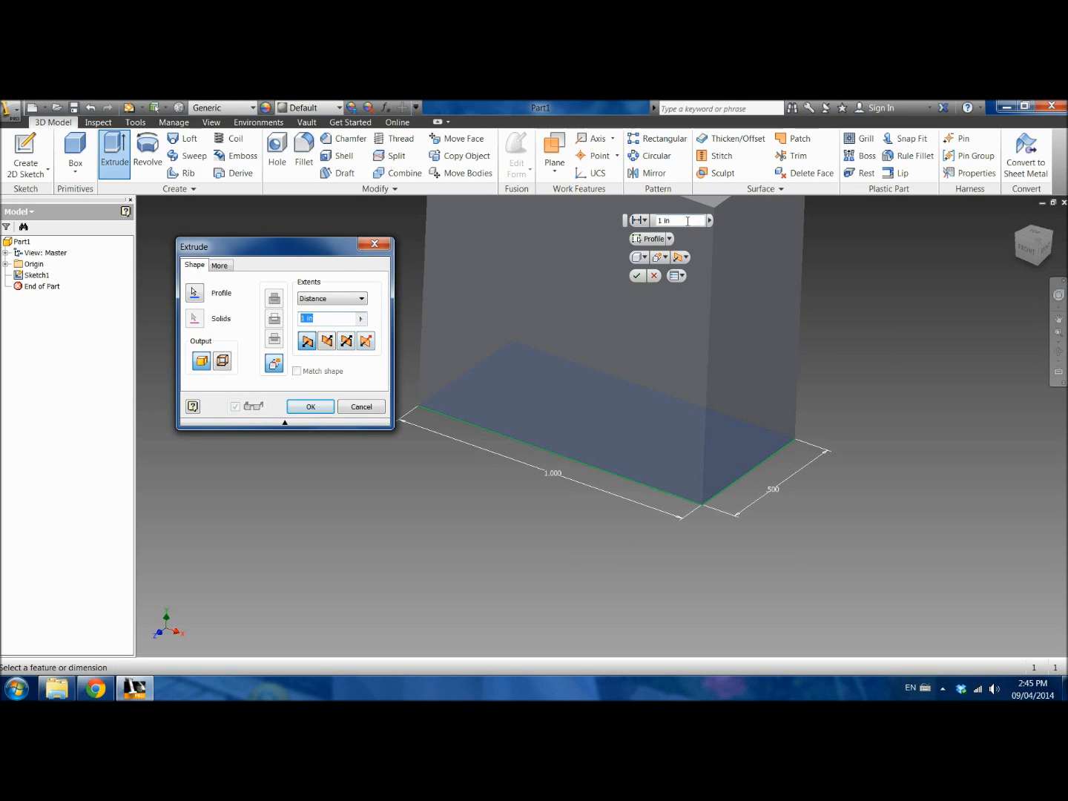
click(656, 221)
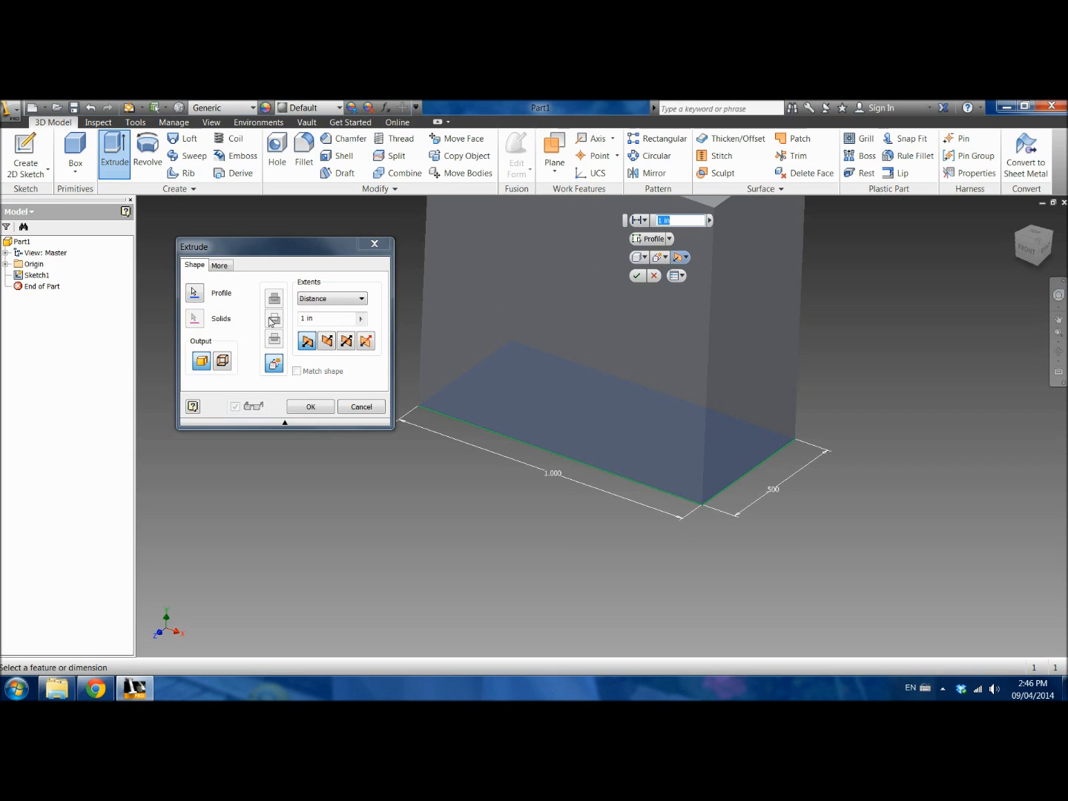
click(319, 319)
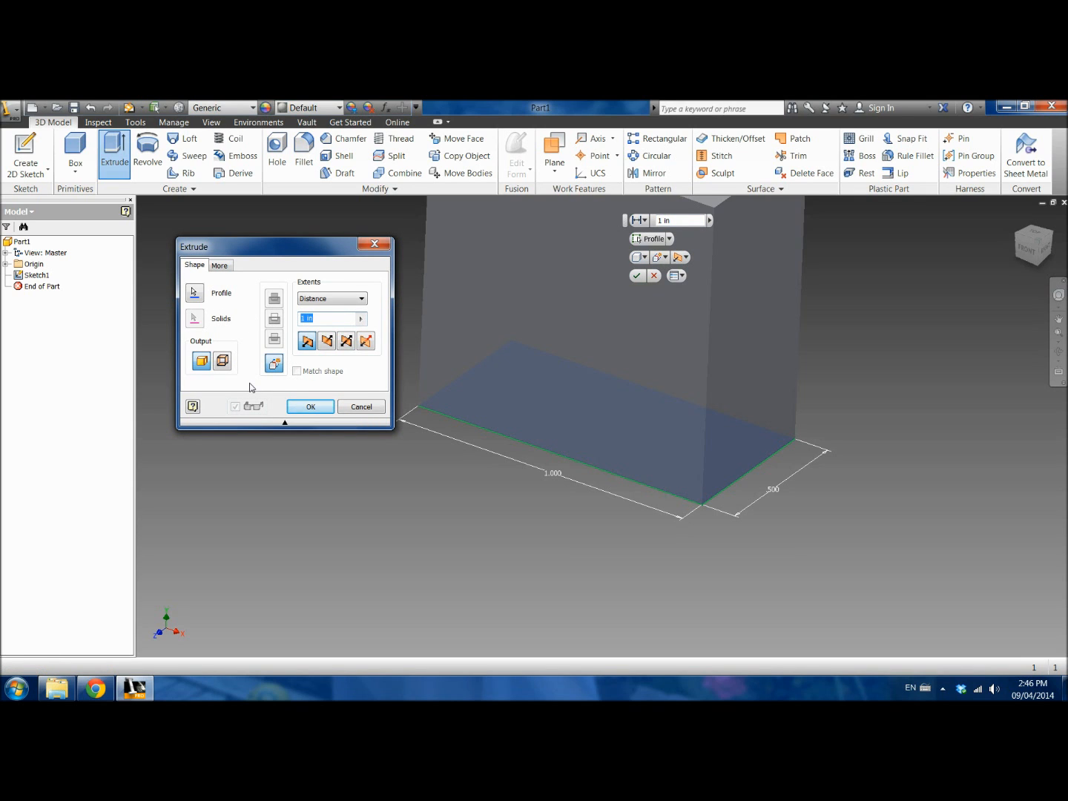
text(1/4)
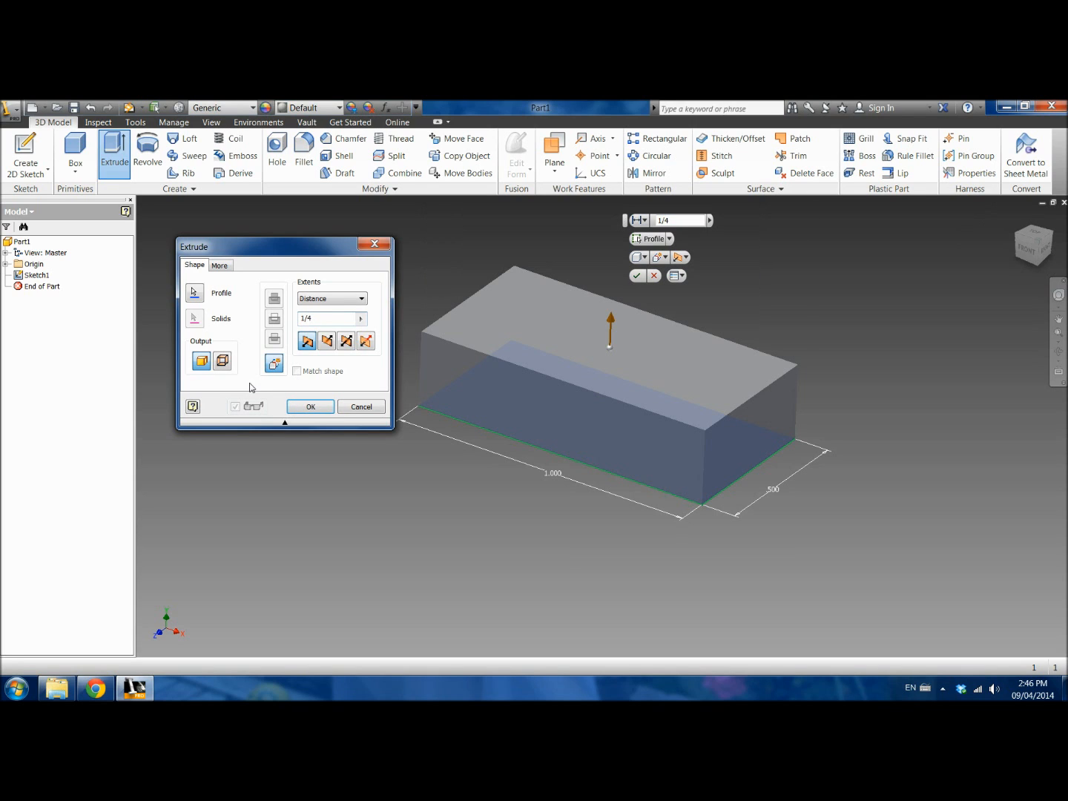
click(319, 319)
click(677, 221)
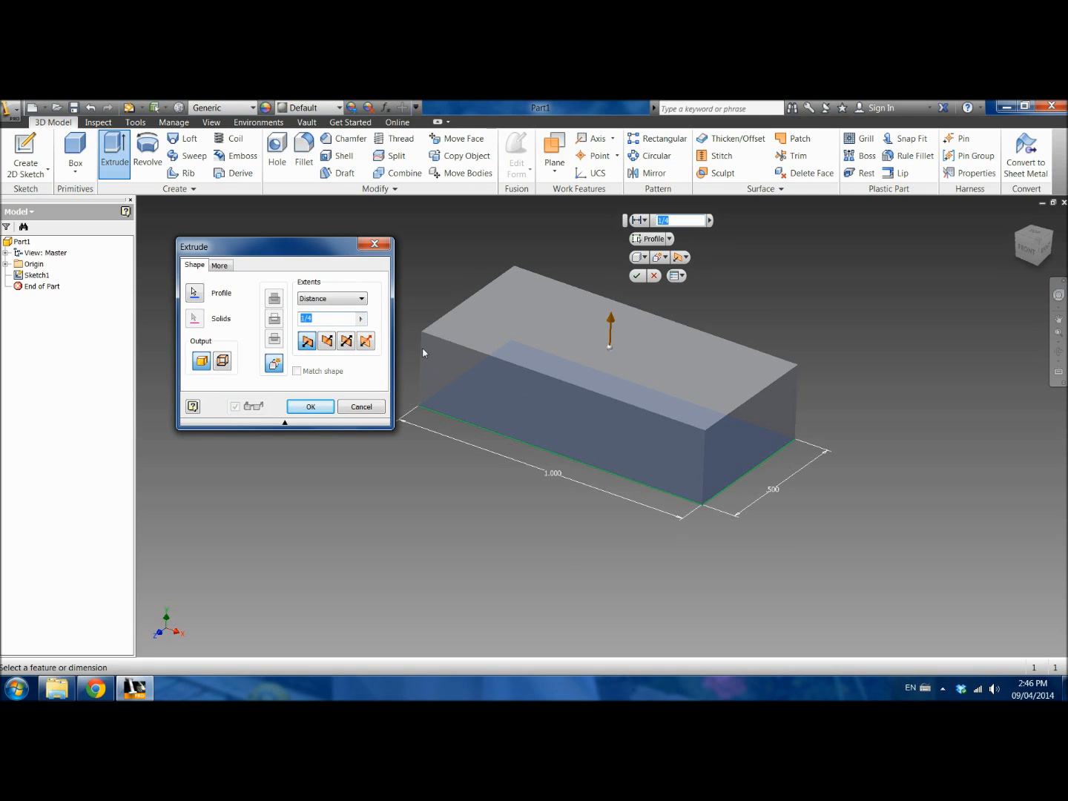
Step: Try the flipped, symmetric and asymmetric extrusion directions, return to the upward direction, and create the 1/4 in solid
click(326, 340)
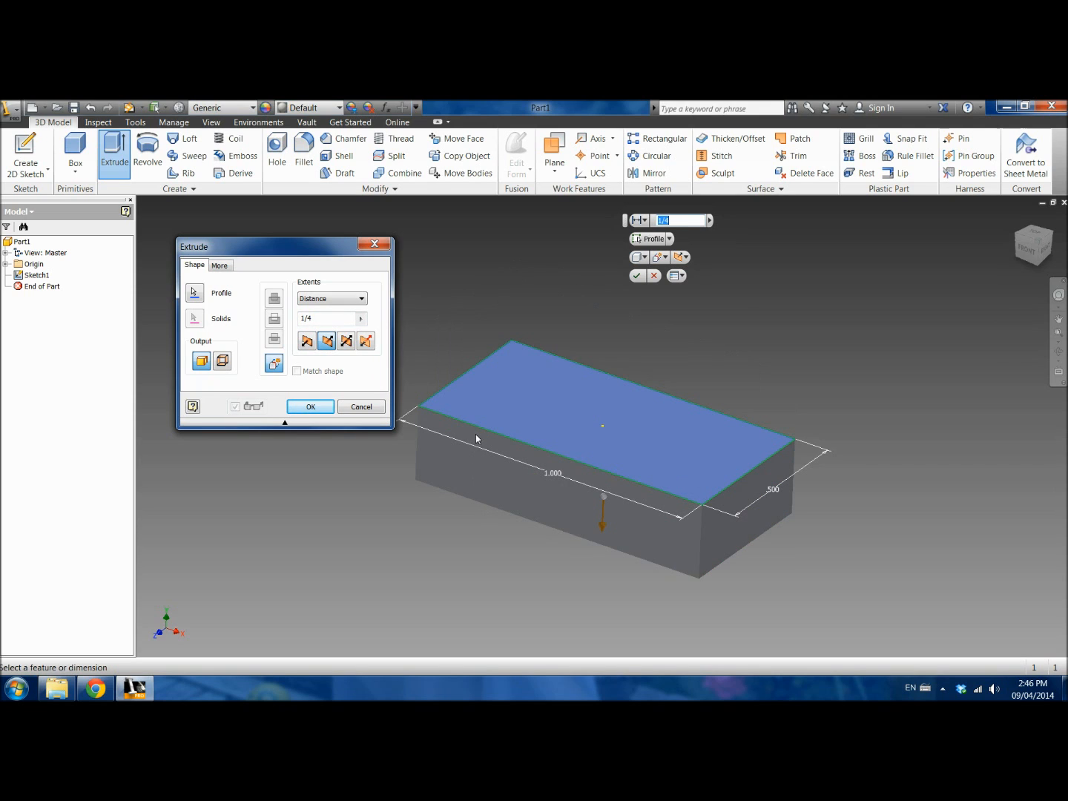
click(344, 342)
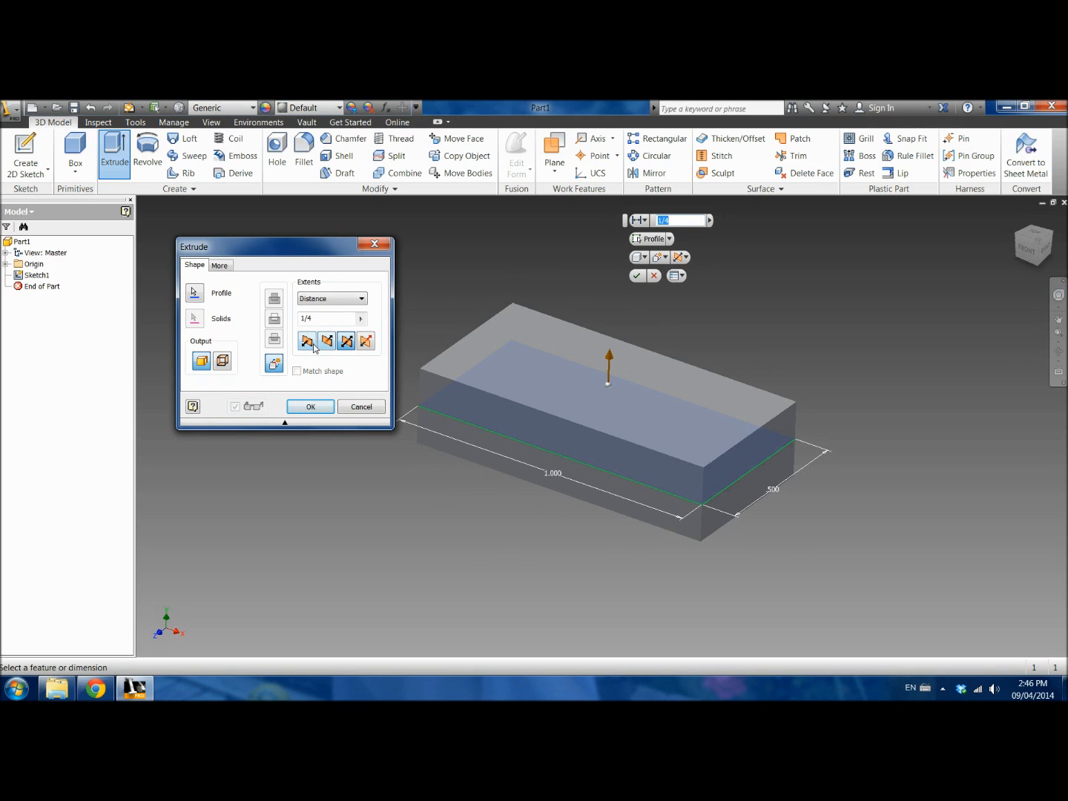
click(365, 340)
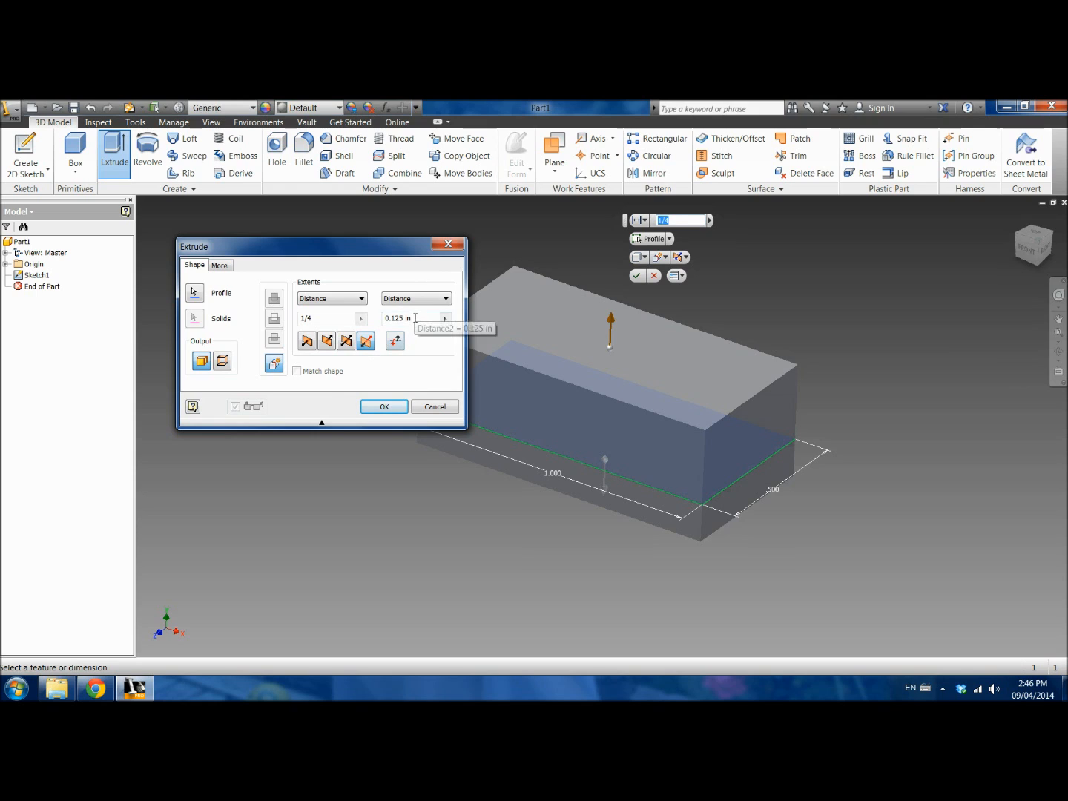
click(307, 344)
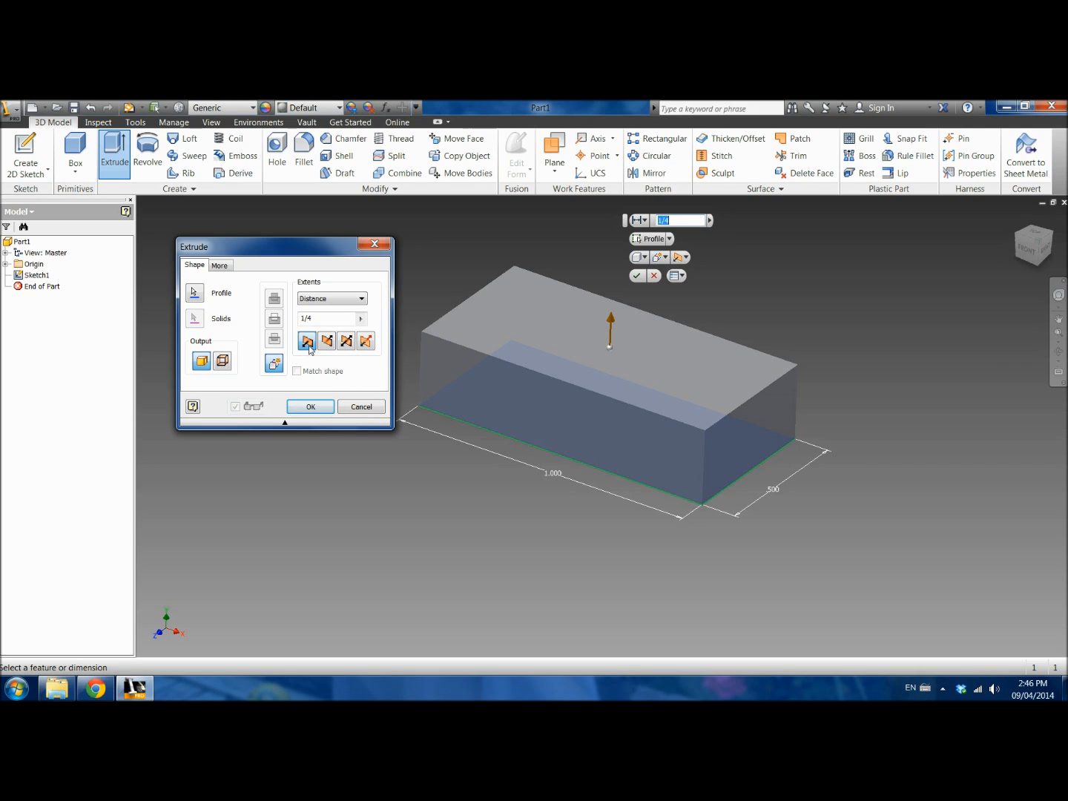
click(310, 408)
Step: Examine the extruded block from a rotated angle, using free orbit, Zoom All and panning
click(1058, 353)
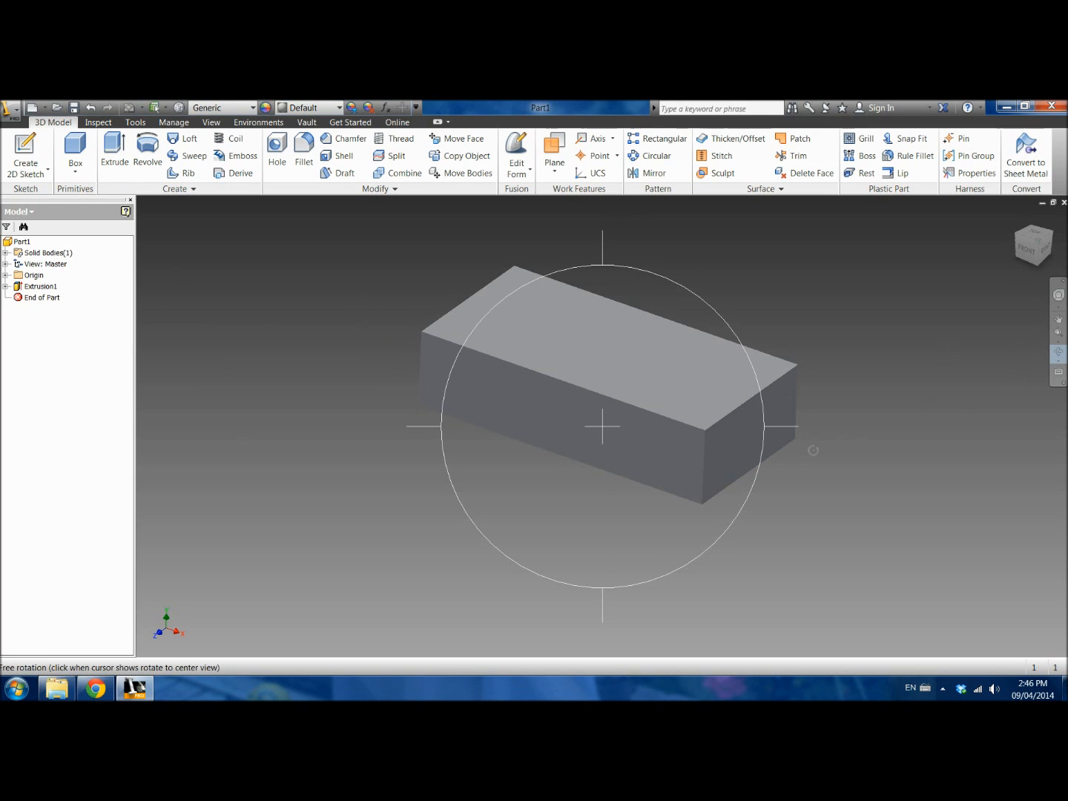
drag(693, 469, 718, 453)
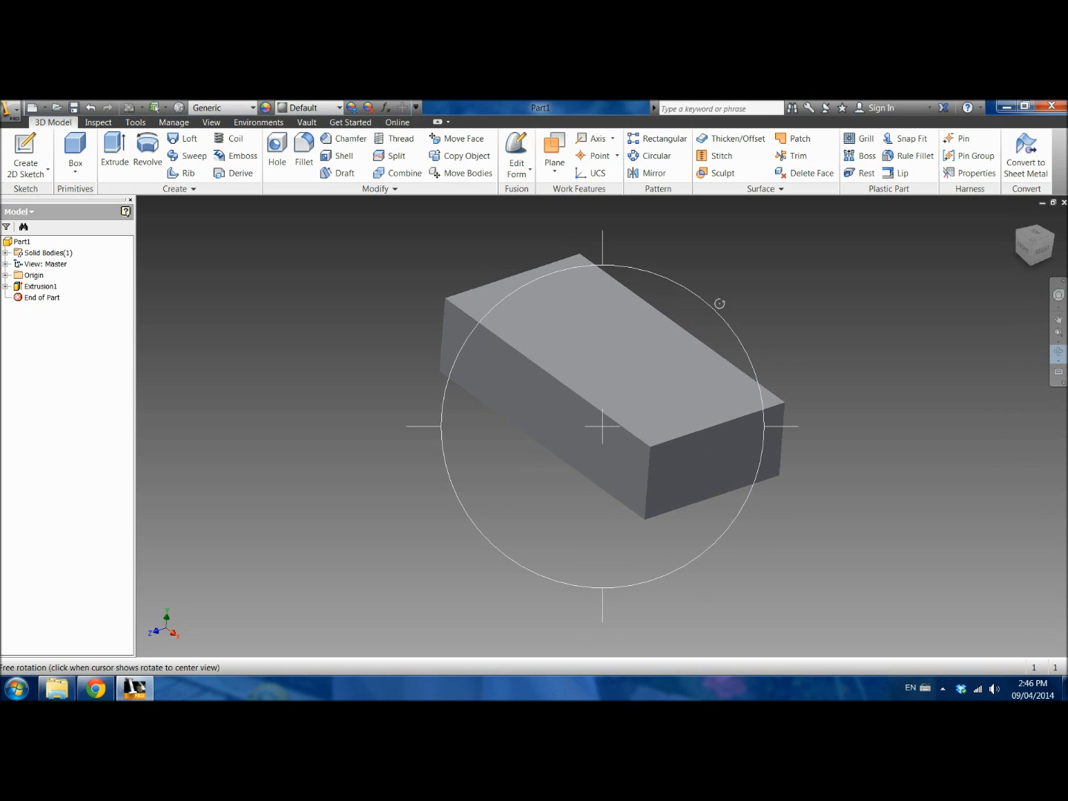
right_click(739, 303)
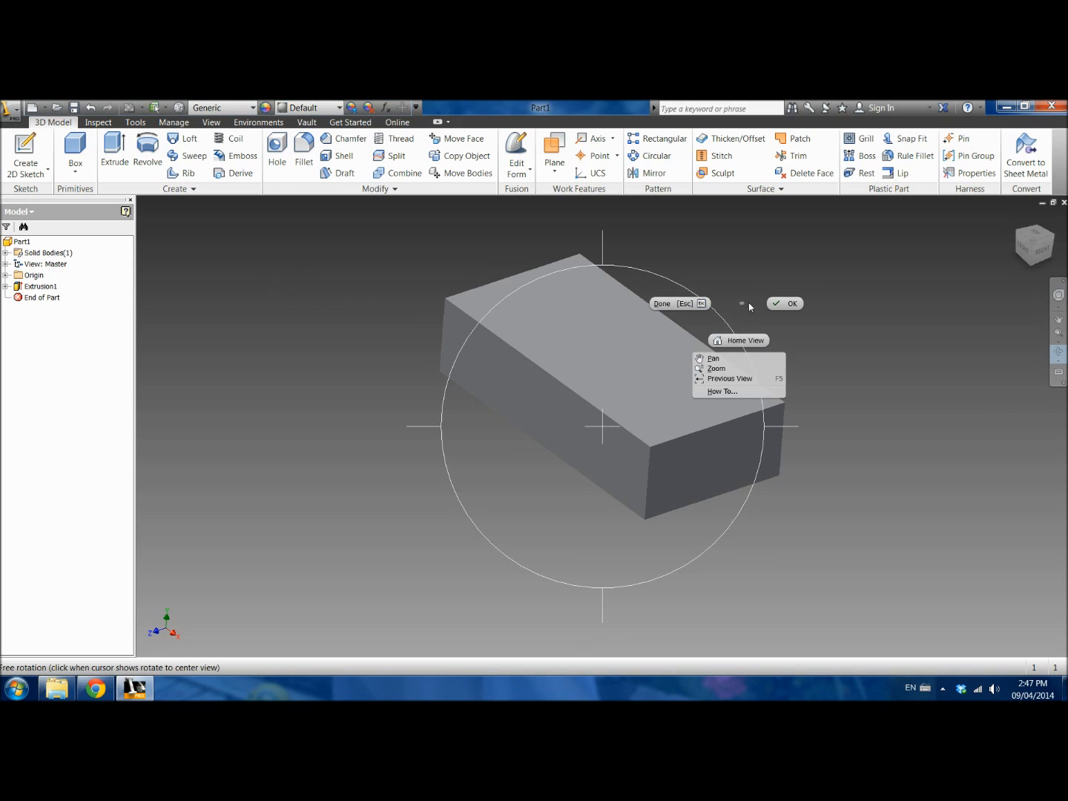
click(771, 303)
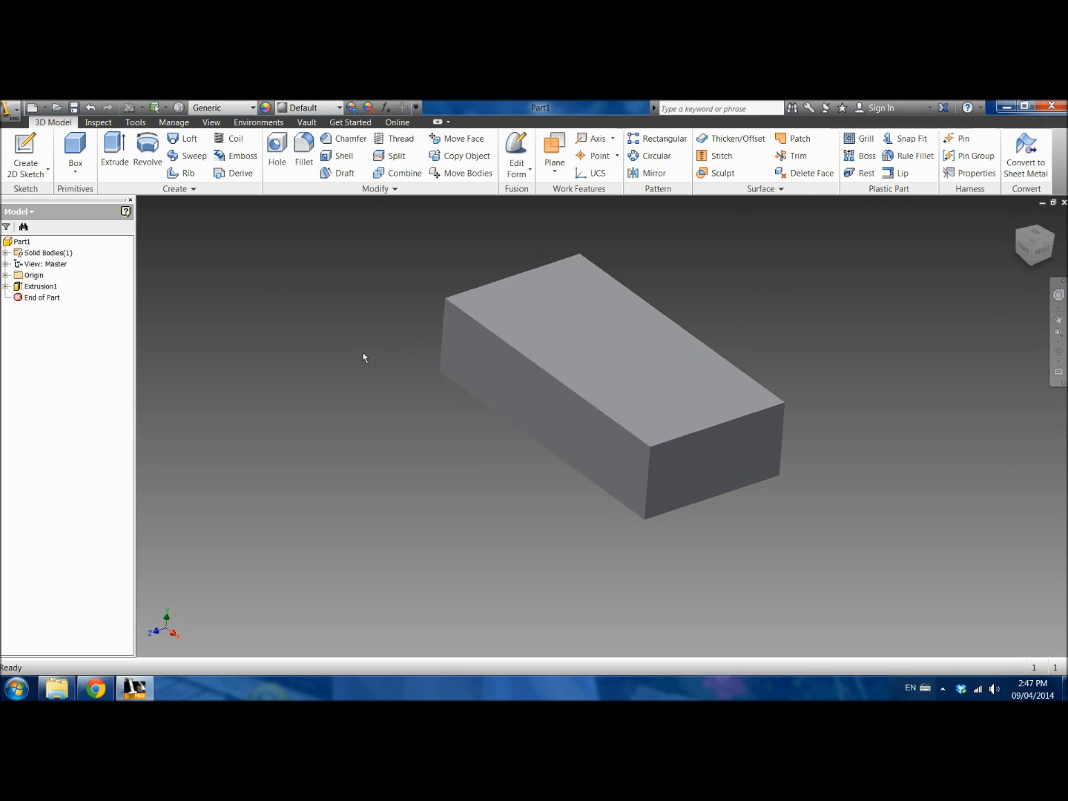
click(1058, 342)
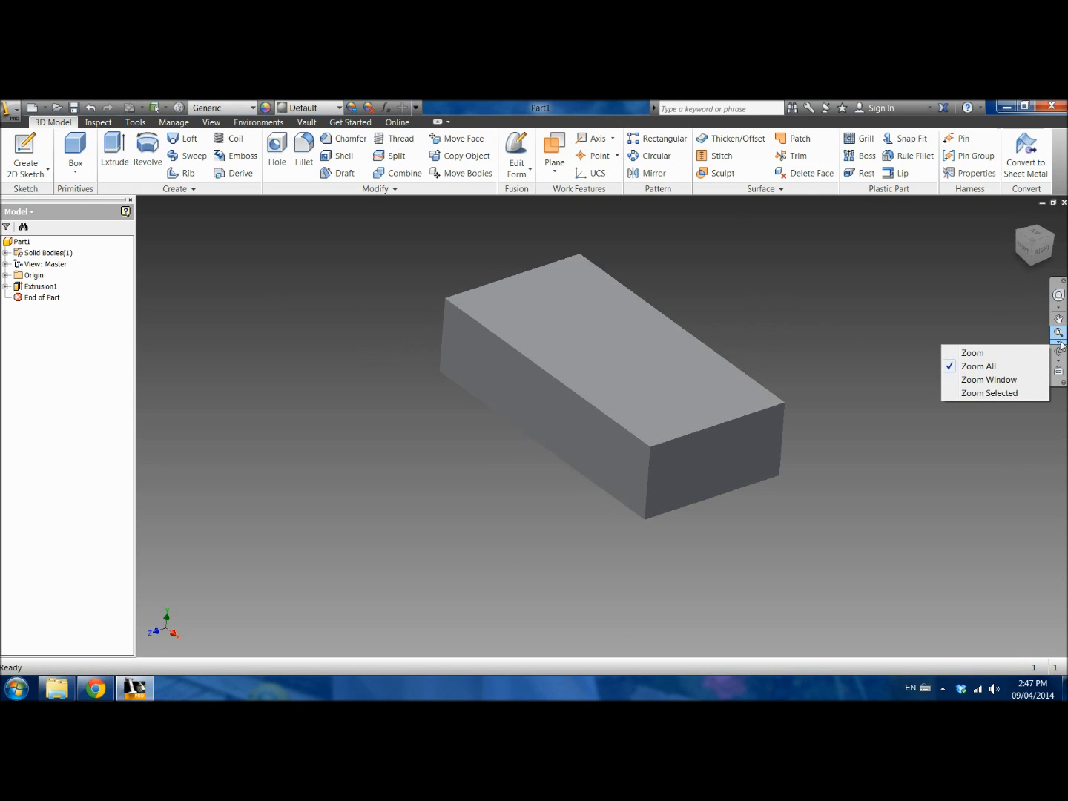
click(995, 367)
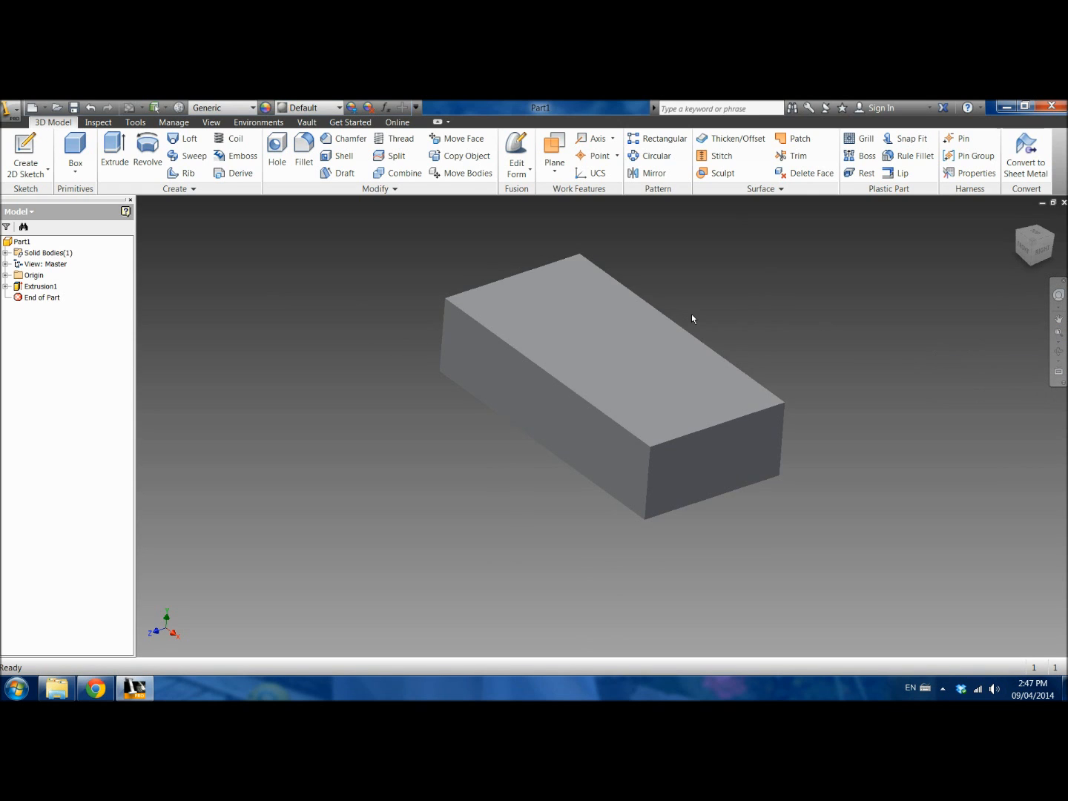
middle_drag(694, 312, 701, 343)
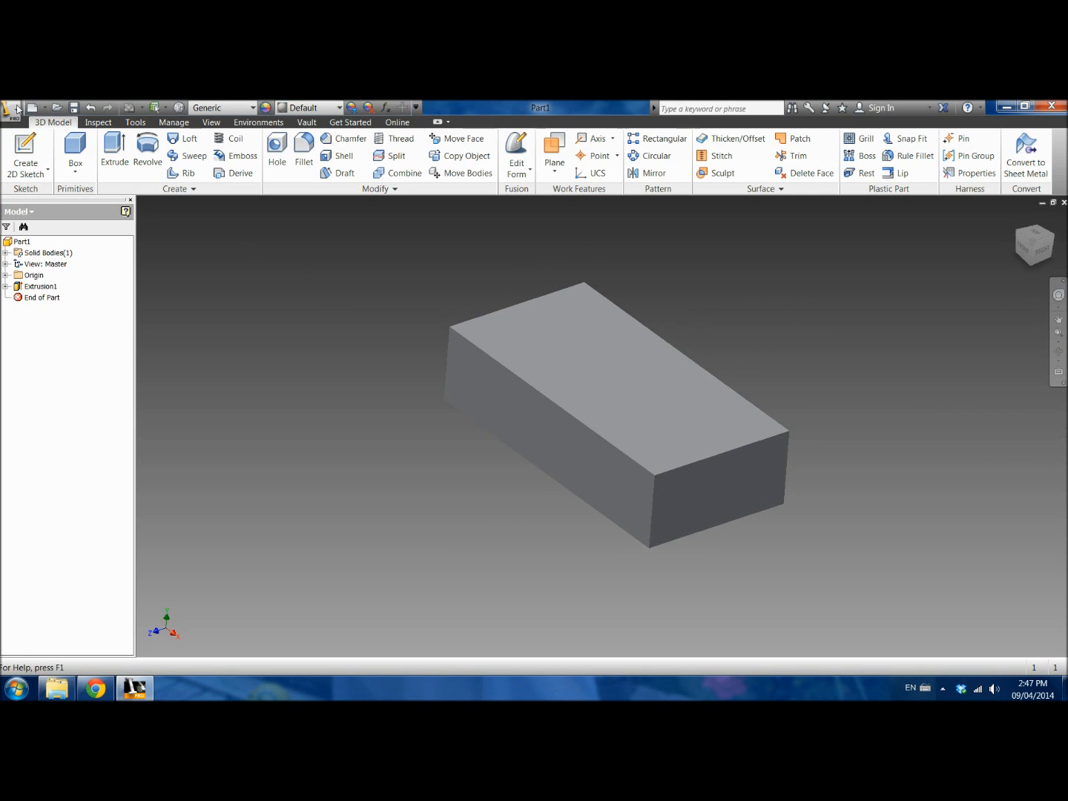
Step: Start saving the part as a new Autodesk Inventor part file with Save As
click(15, 114)
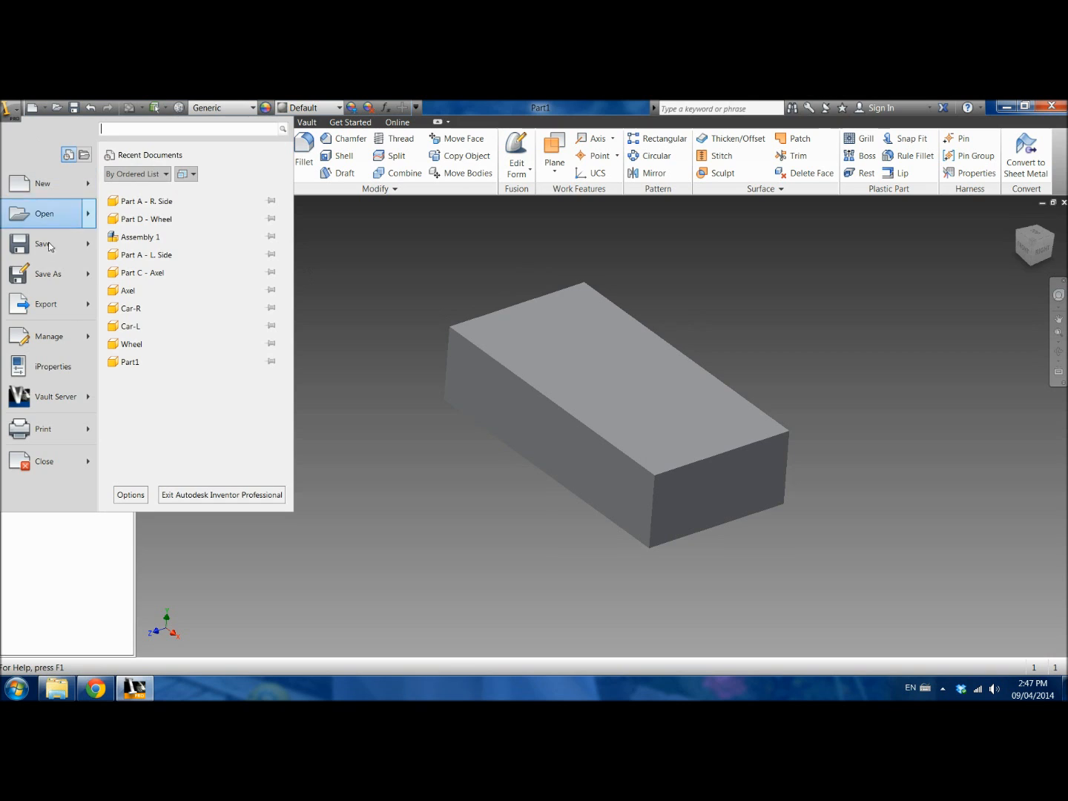
click(50, 274)
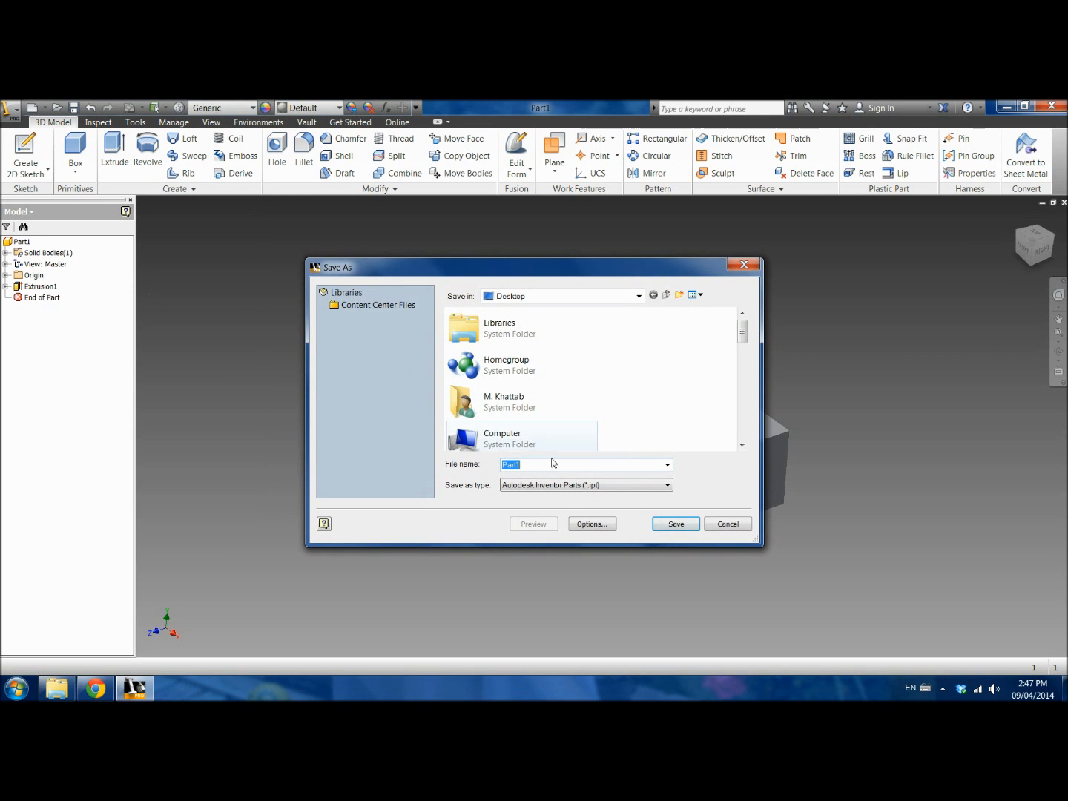